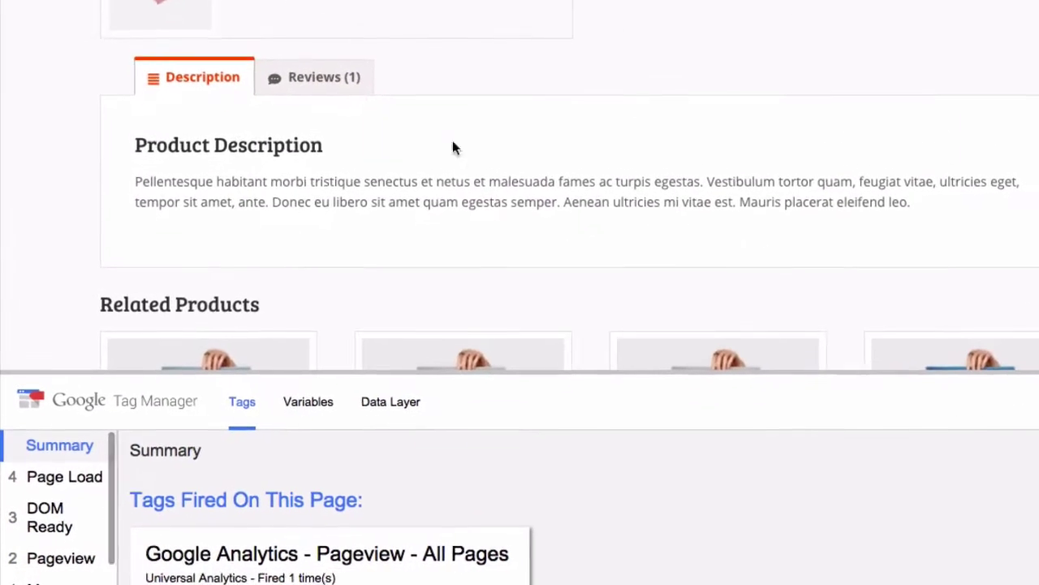
Click the Reviews and Description tabs in preview, then check Google Analytics real-time events.
click(344, 84)
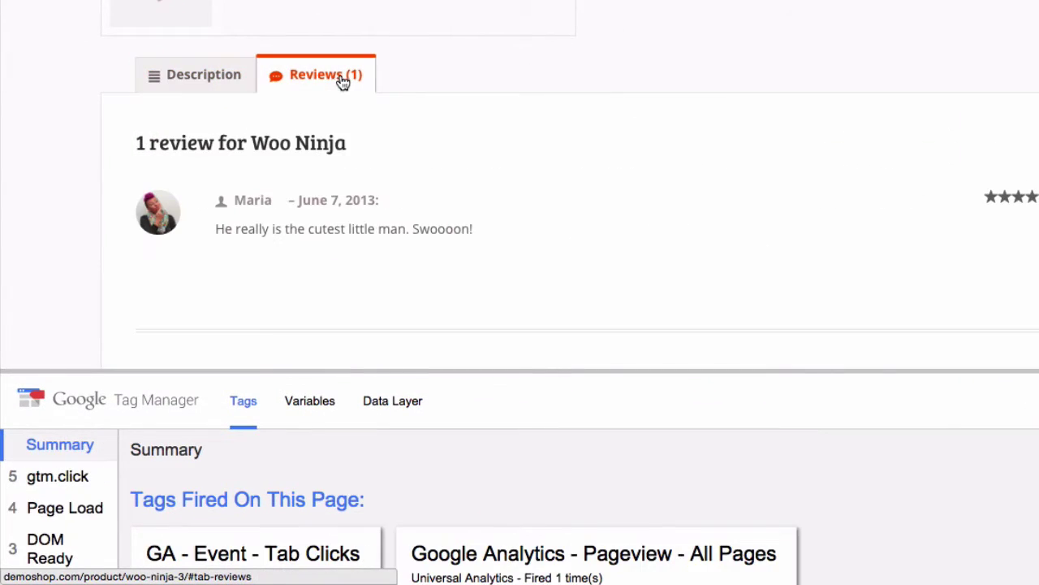
click(188, 77)
click(515, 19)
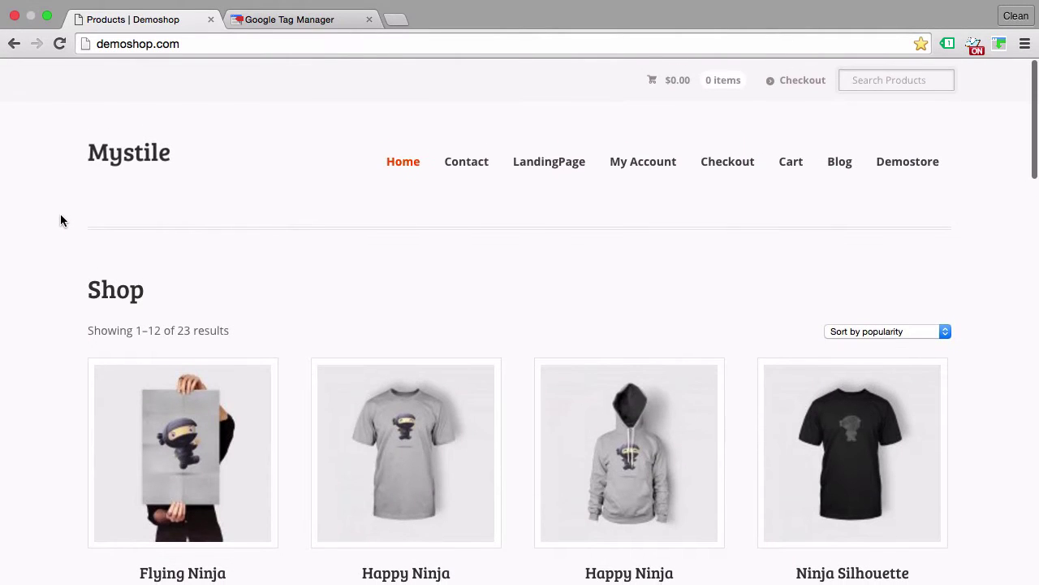
Open the Flying Ninja product page and scroll down to its tabs.
scroll(61, 213, down, 3)
click(209, 302)
scroll(71, 299, down, 4)
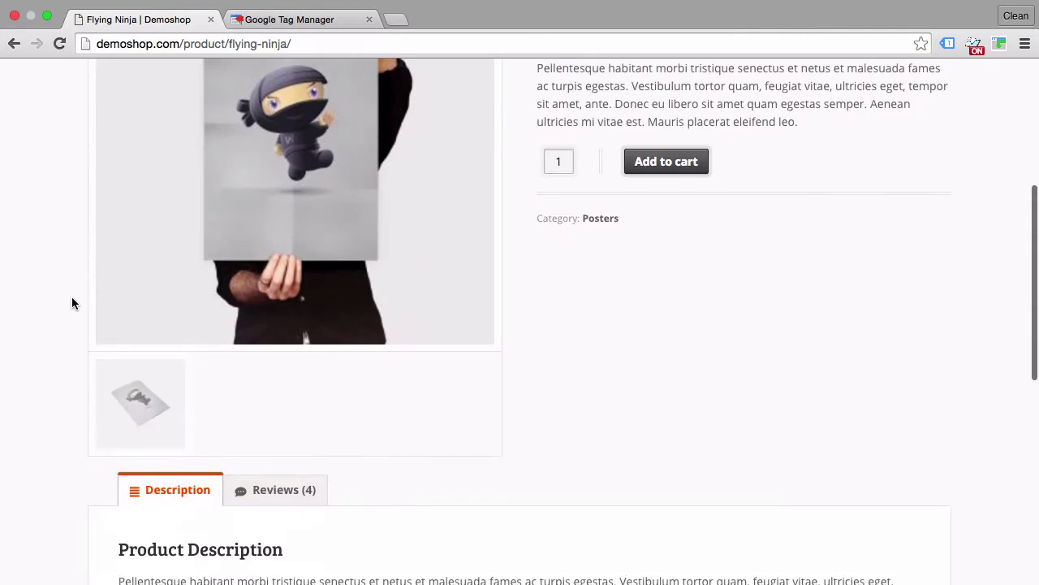
scroll(72, 303, down, 3)
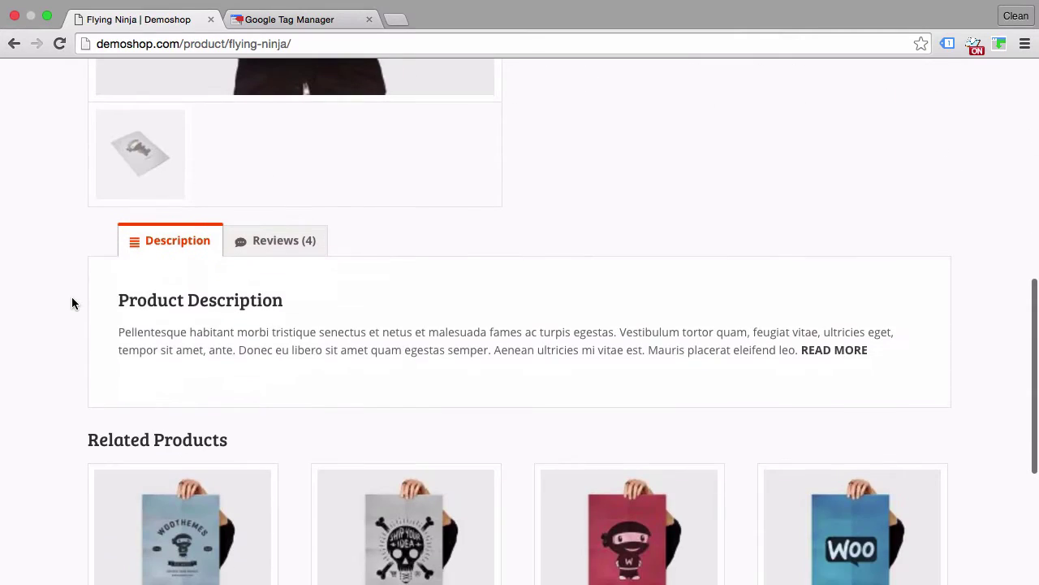
Switch between the Reviews and Description tabs, then check Tag Assistant's detected tags.
click(265, 249)
click(176, 247)
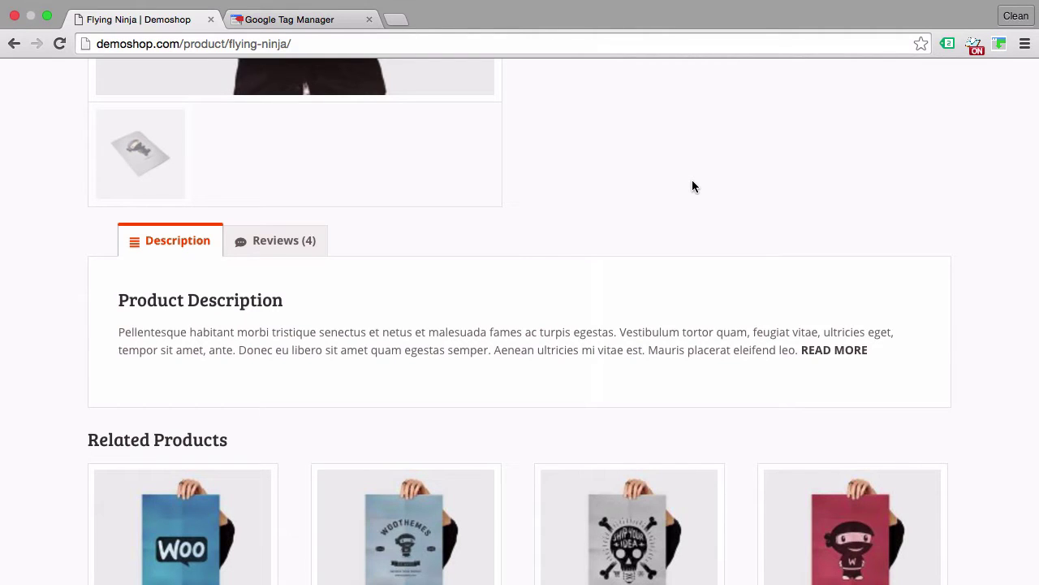
click(948, 43)
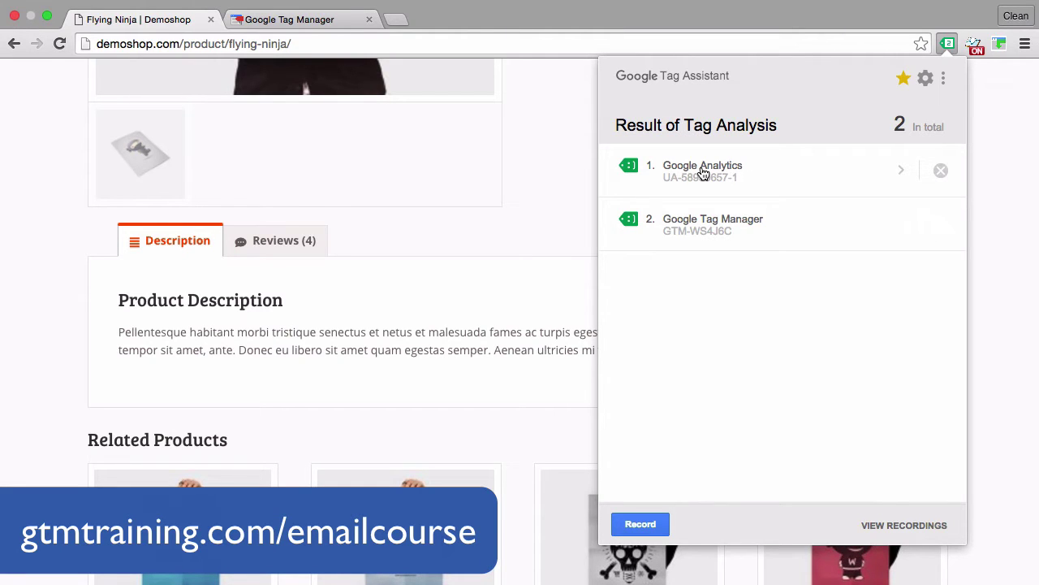
click(389, 285)
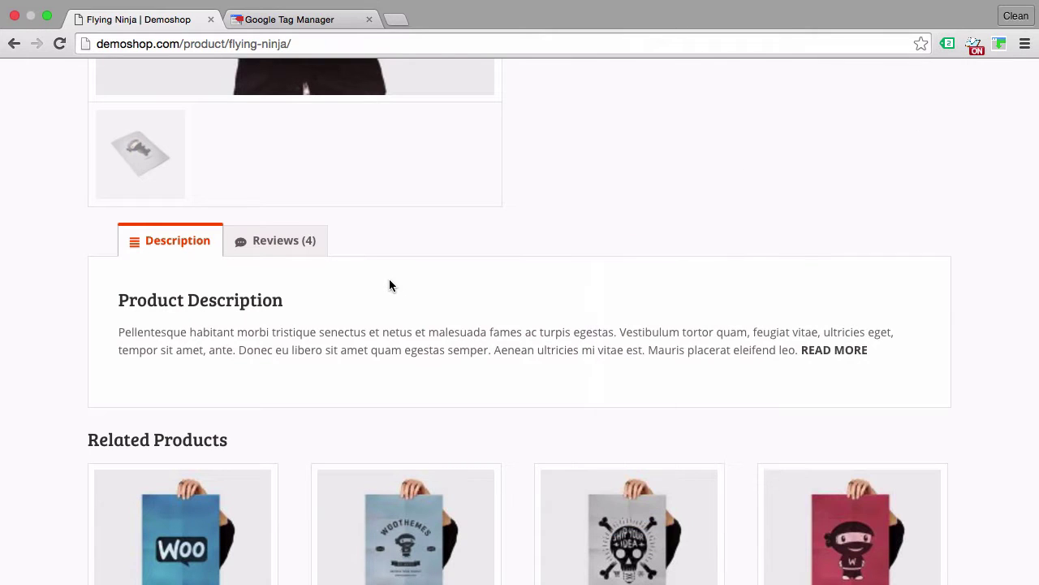
Dismiss the publishing success message and start a new trigger from the Triggers list.
click(298, 23)
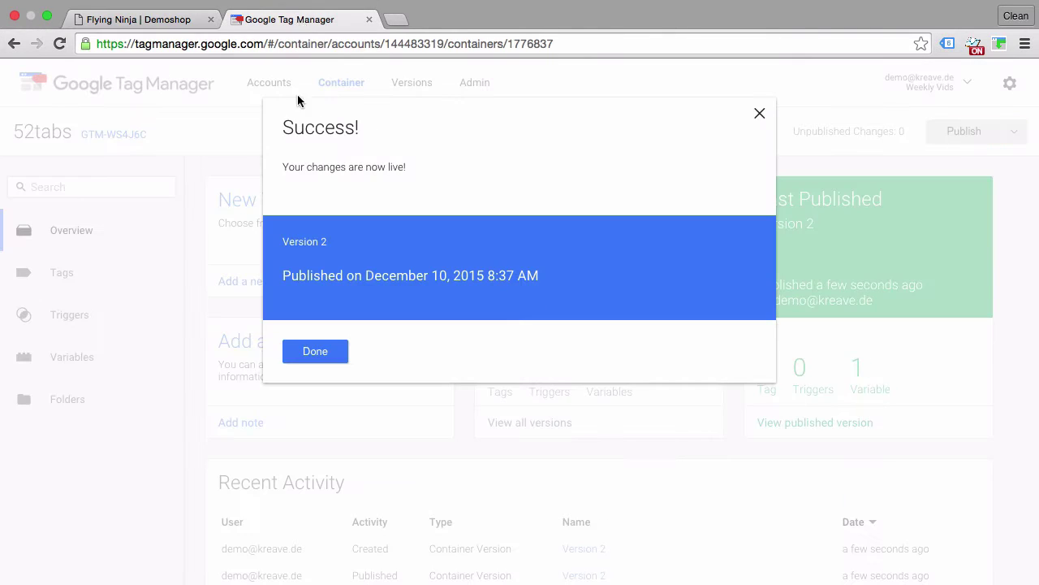
click(329, 351)
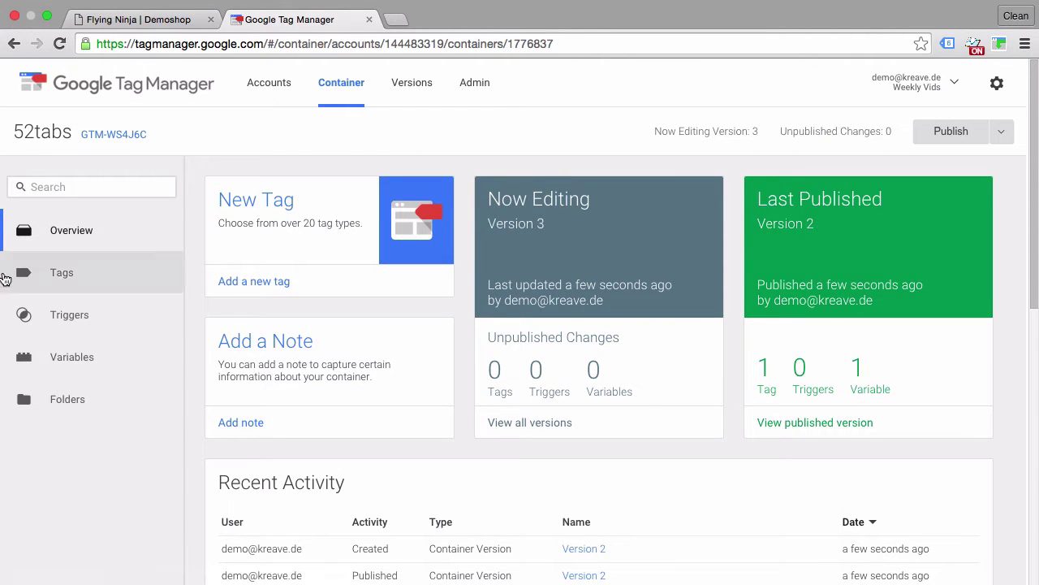
click(33, 319)
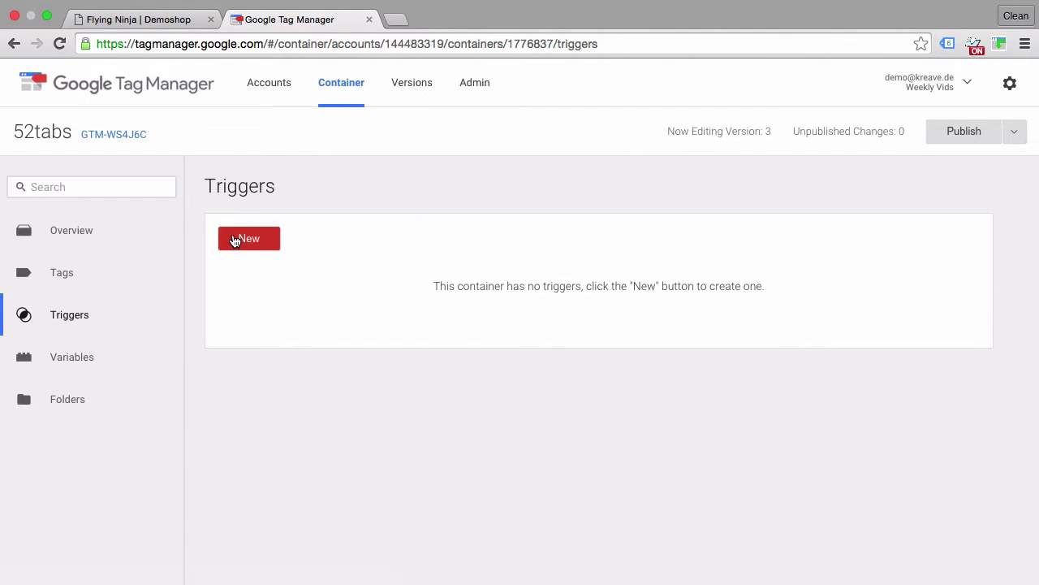
click(235, 241)
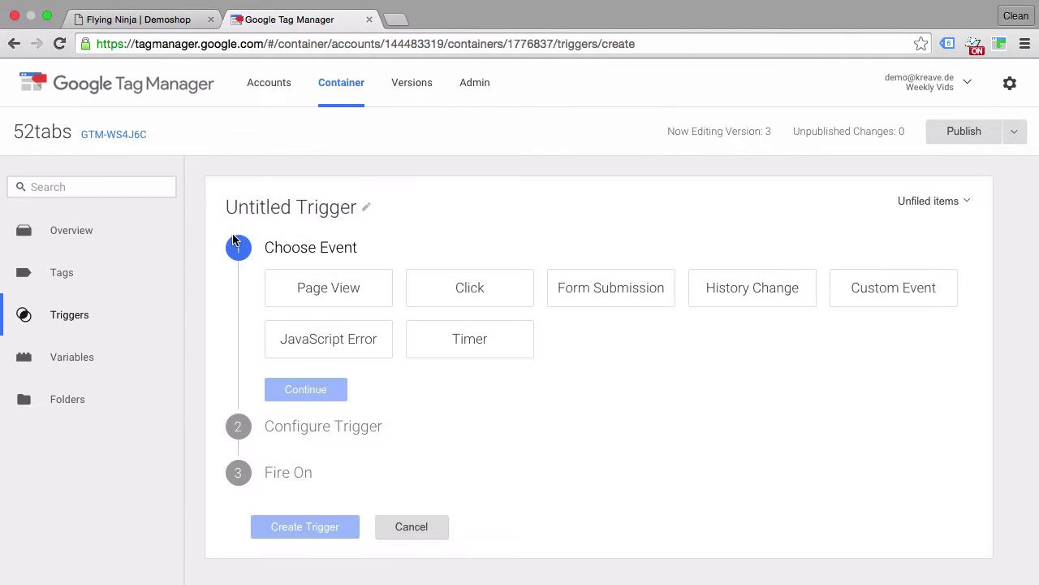
Name the trigger 'Click Trigger', with the Click event and All Elements as targets.
click(305, 212)
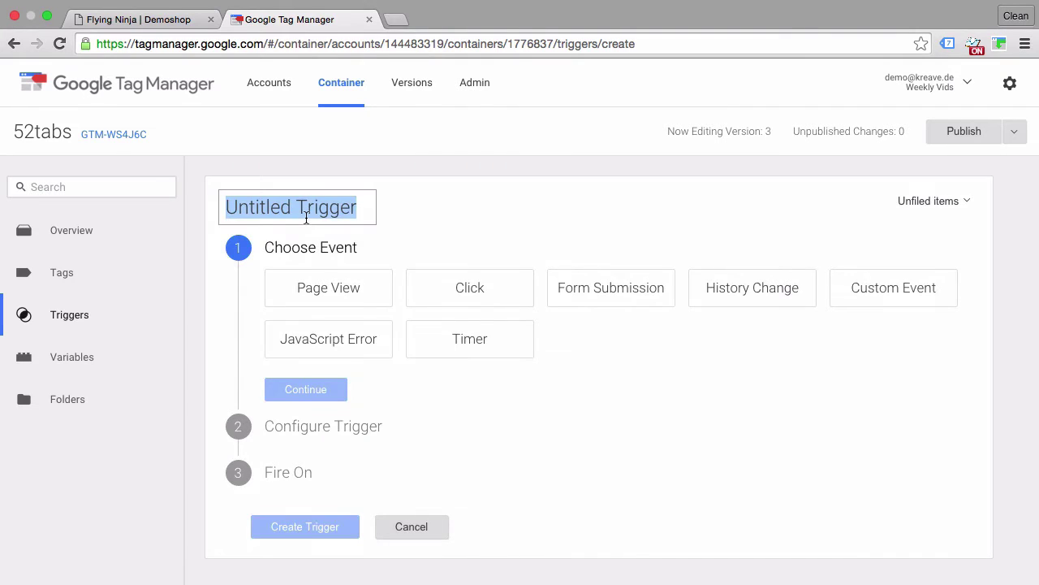
text(Click Trig)
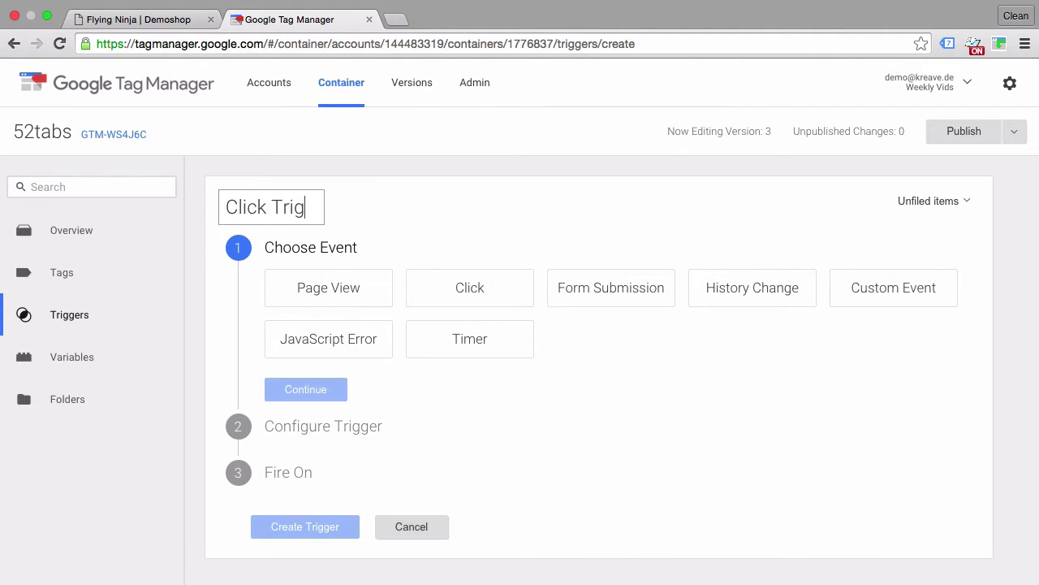
text(ger)
click(432, 296)
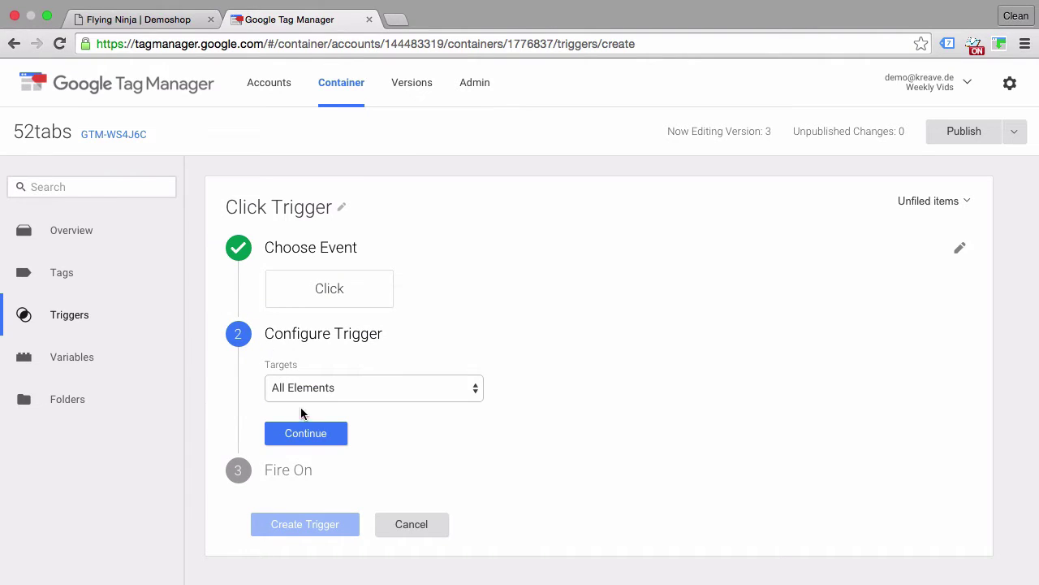
click(353, 389)
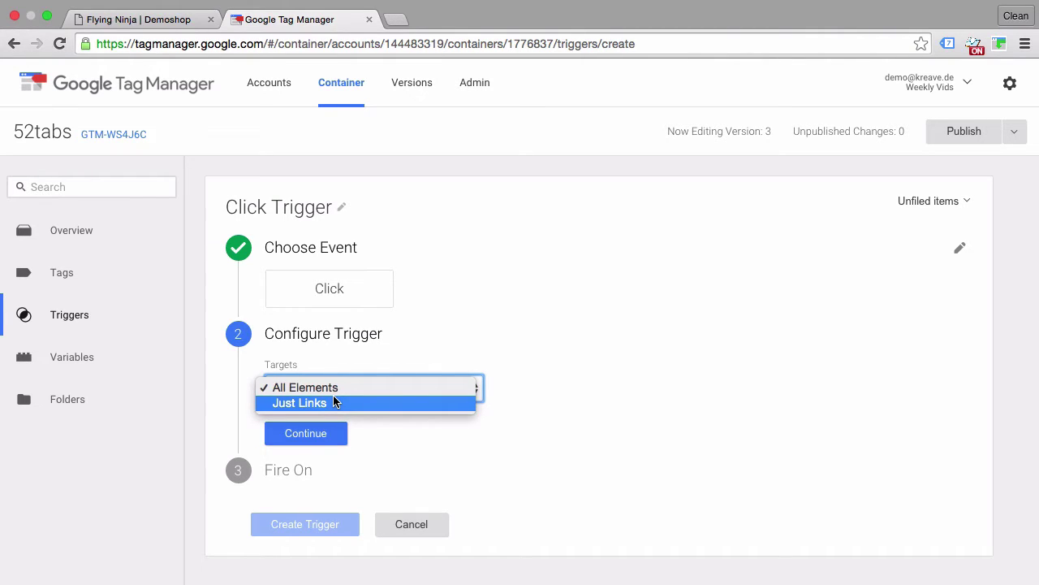
click(182, 18)
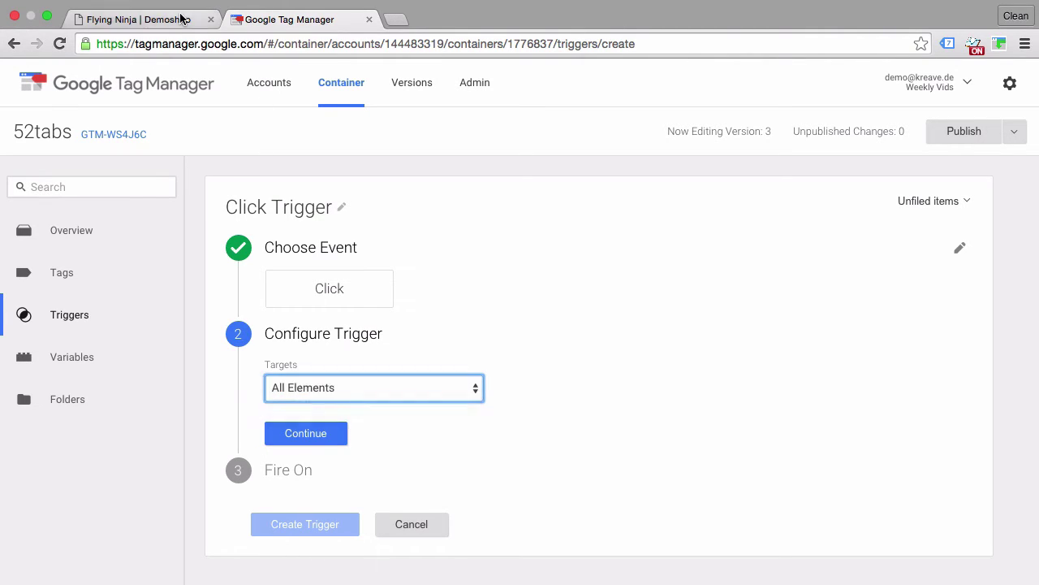
click(182, 17)
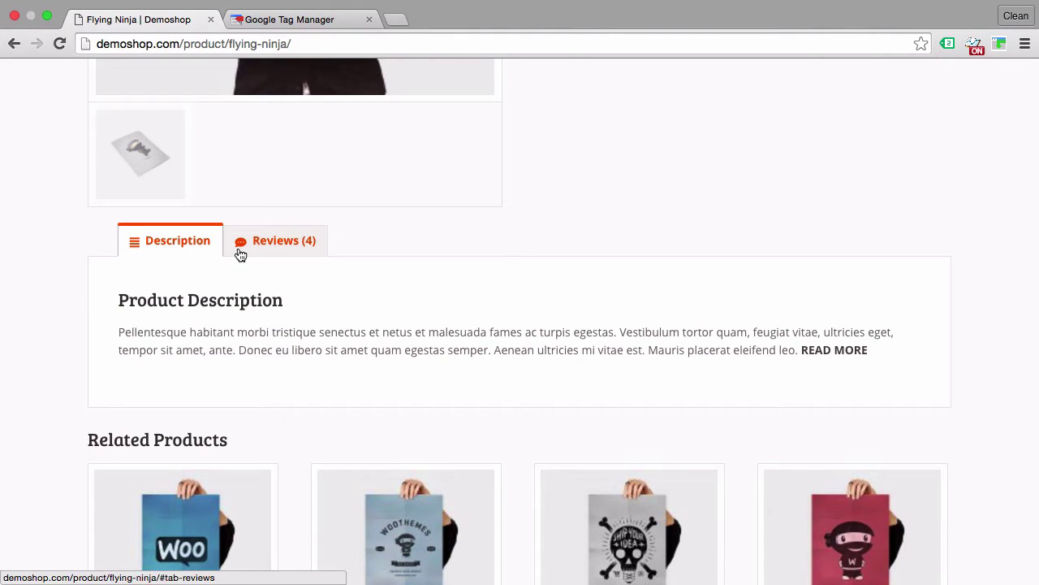
Toggle Flying Ninja's Reviews (4) and Description tabs, then go back to the trigger editor.
click(240, 254)
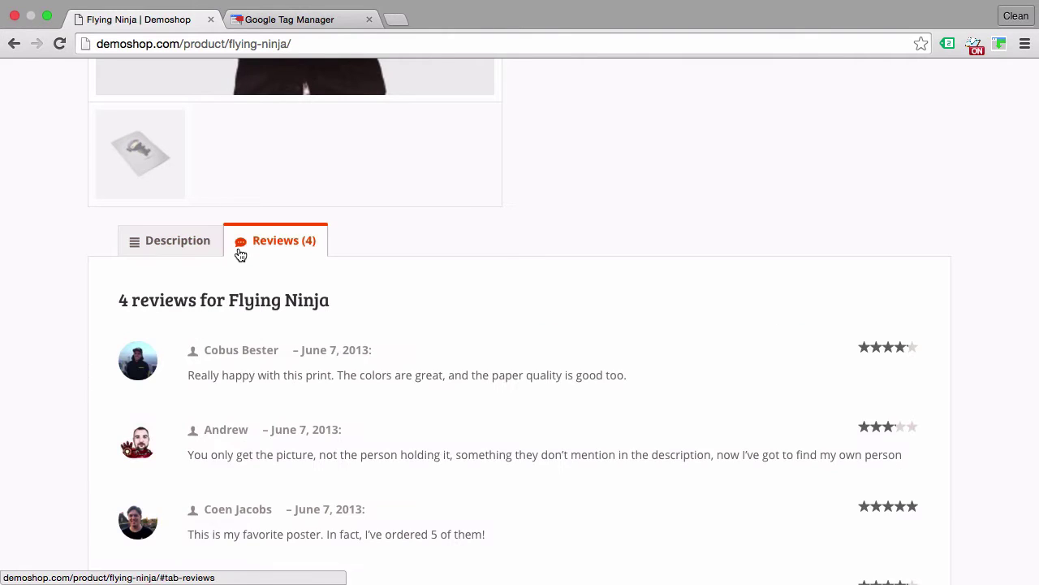
click(187, 246)
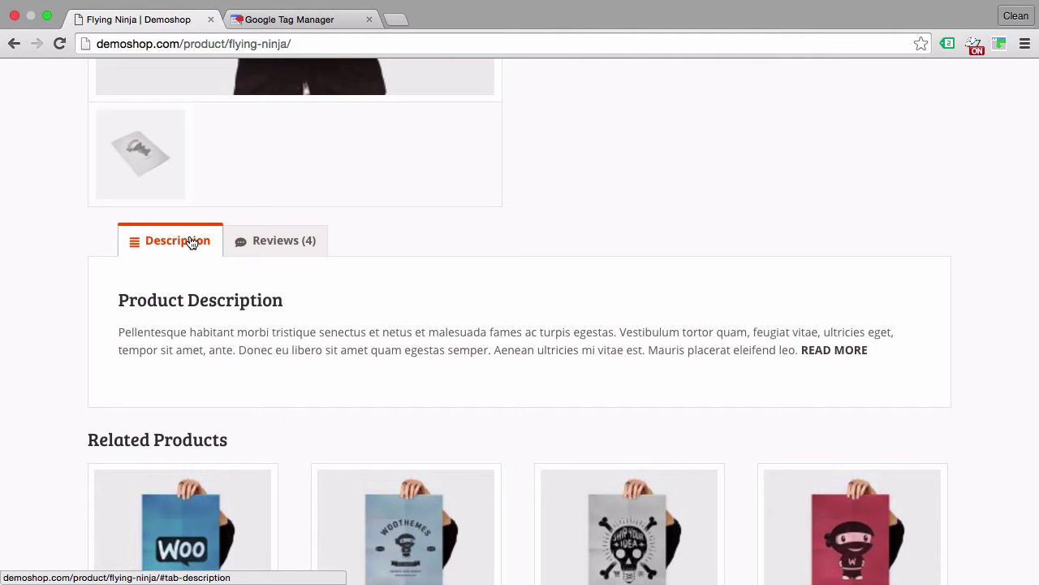
click(289, 20)
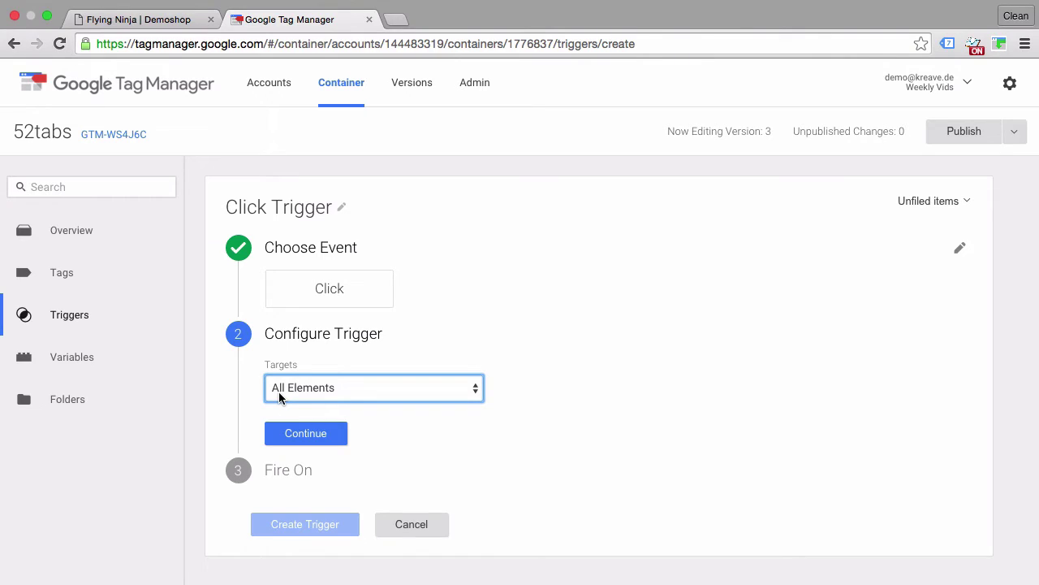
Save Click Trigger firing on All Clicks and start Preview mode.
click(307, 436)
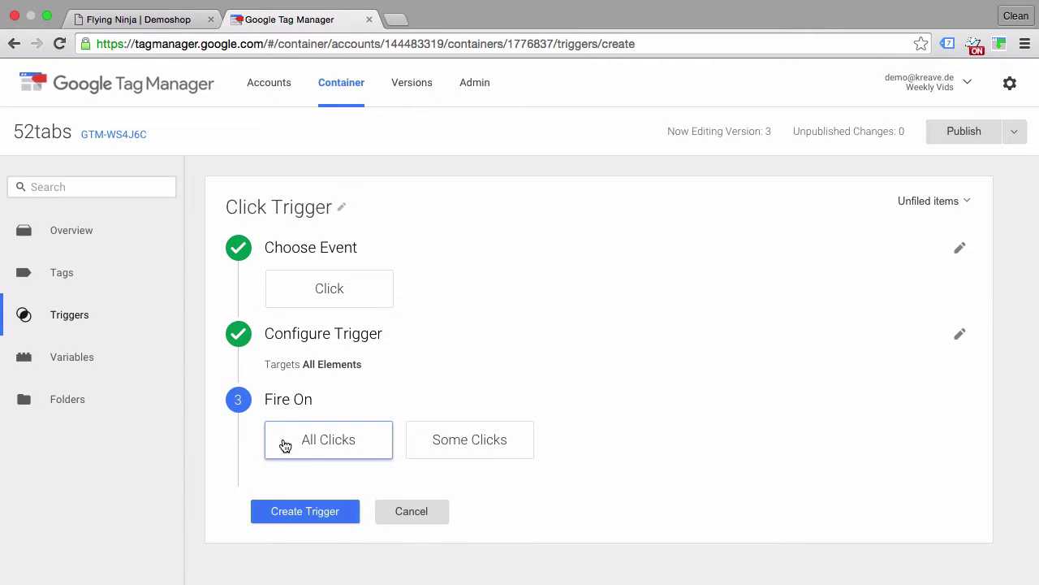
click(304, 518)
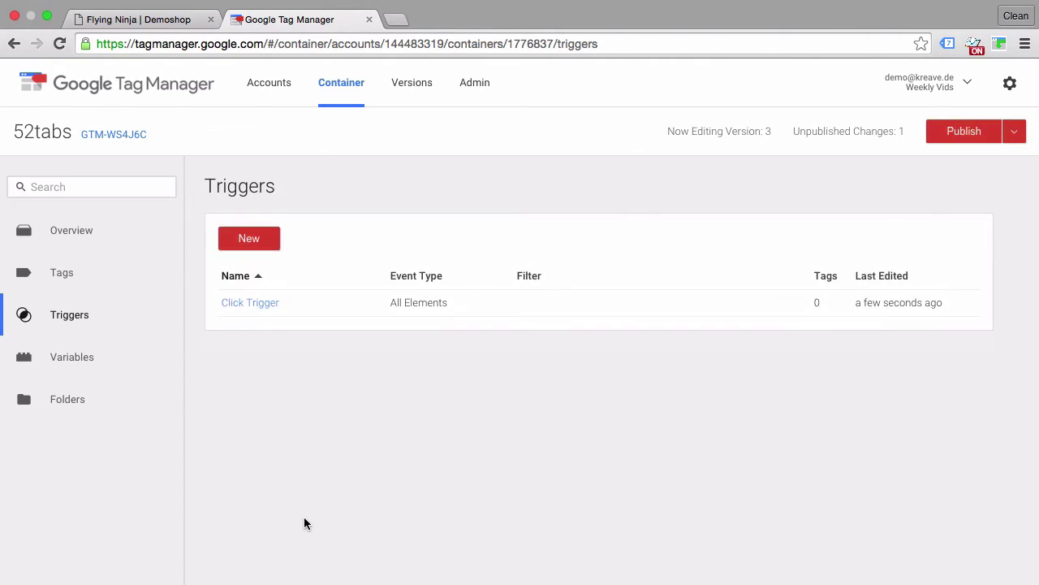
click(1016, 132)
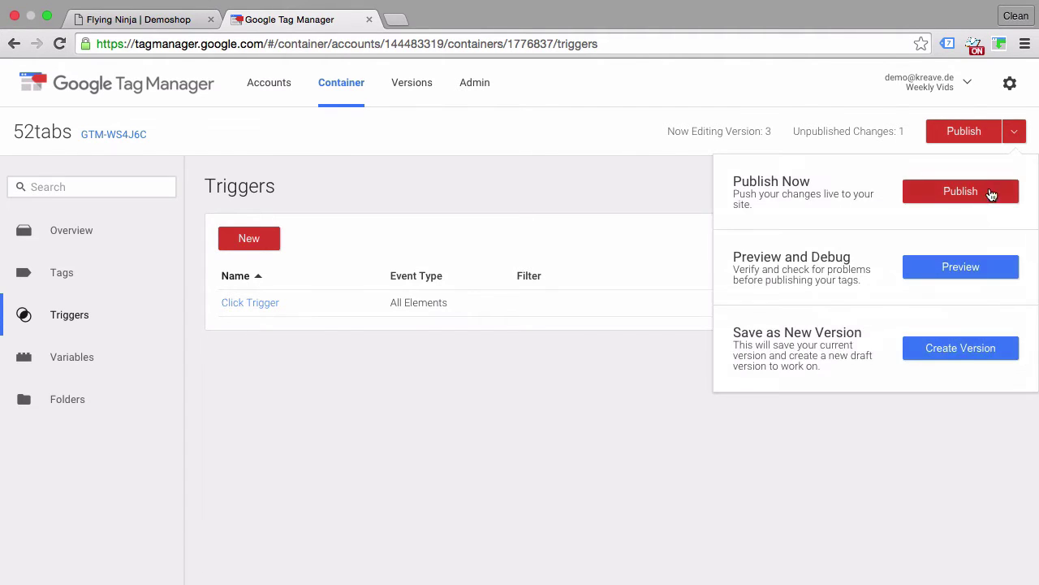
click(961, 266)
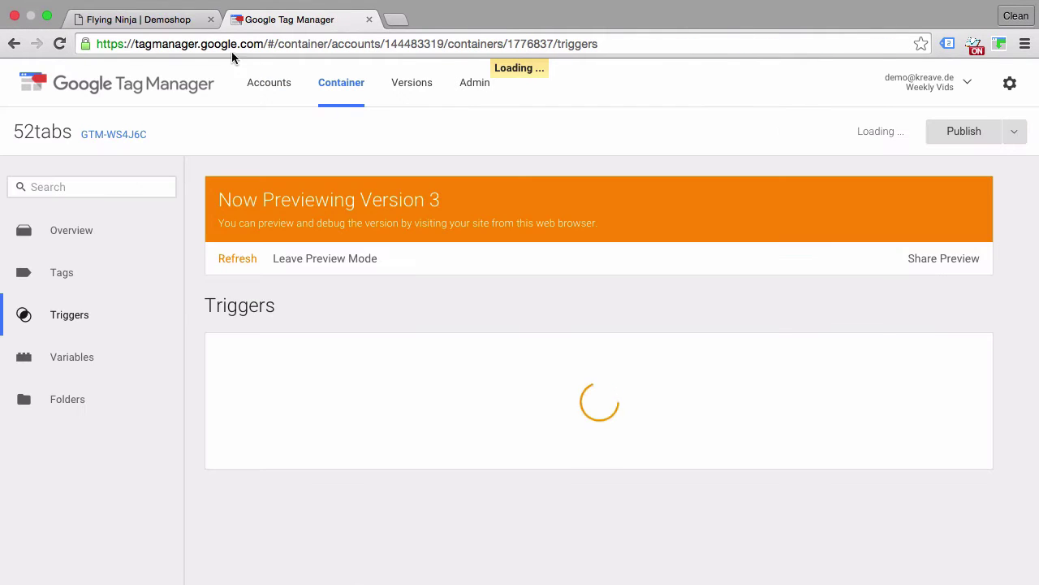
Reload the Flying Ninja page in preview and make the debug panel taller.
click(138, 18)
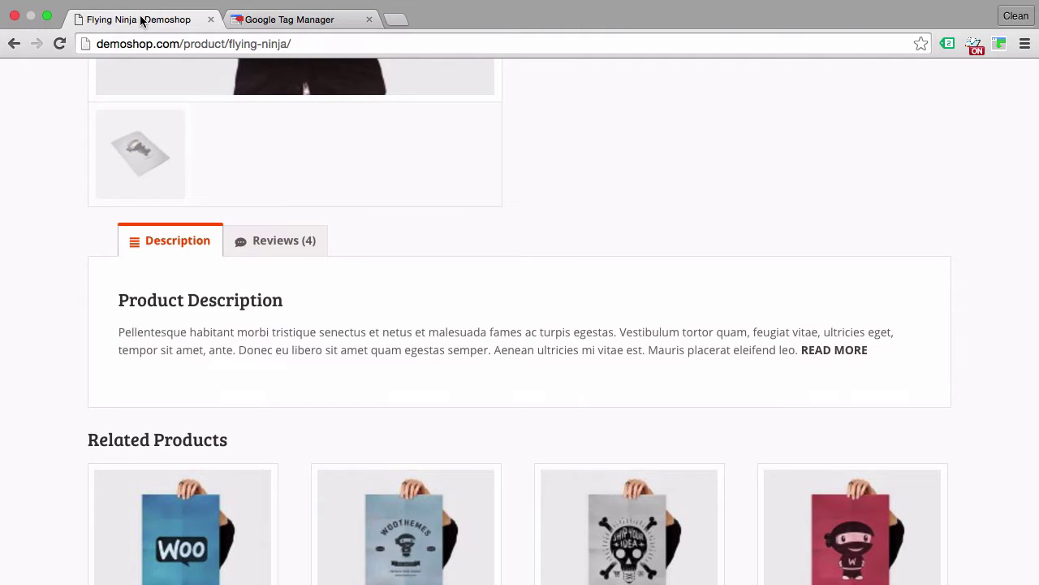
click(70, 42)
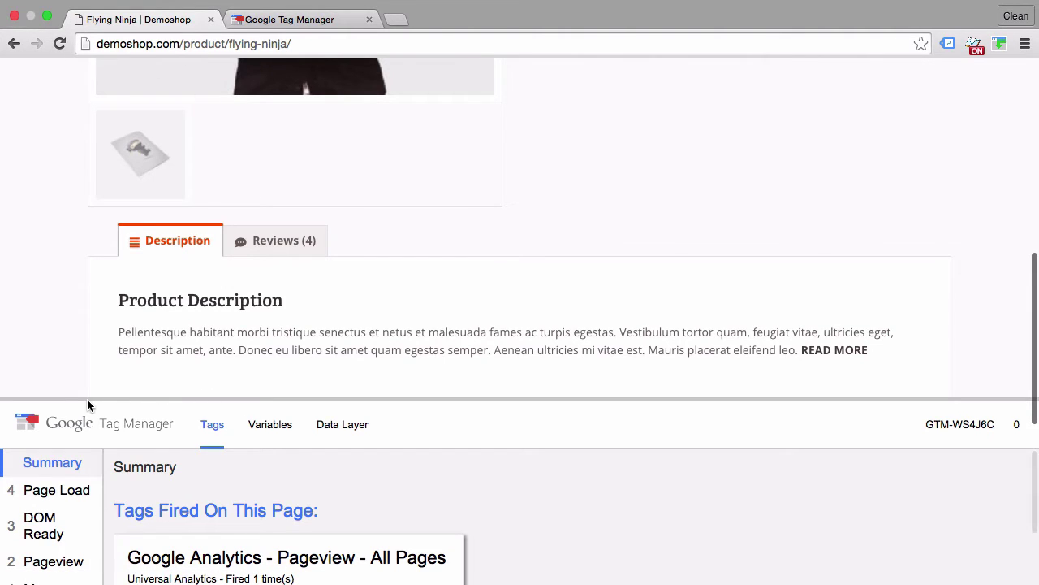
drag(76, 396, 77, 291)
Click three blank spots, then the Reviews (4) and Description tabs, to log click events.
click(298, 143)
click(598, 155)
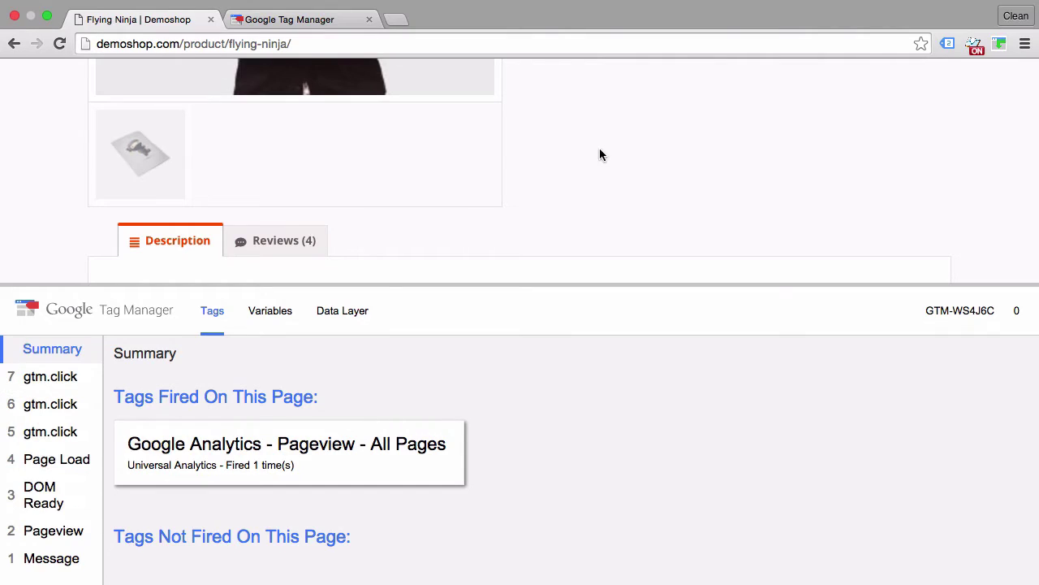
click(374, 154)
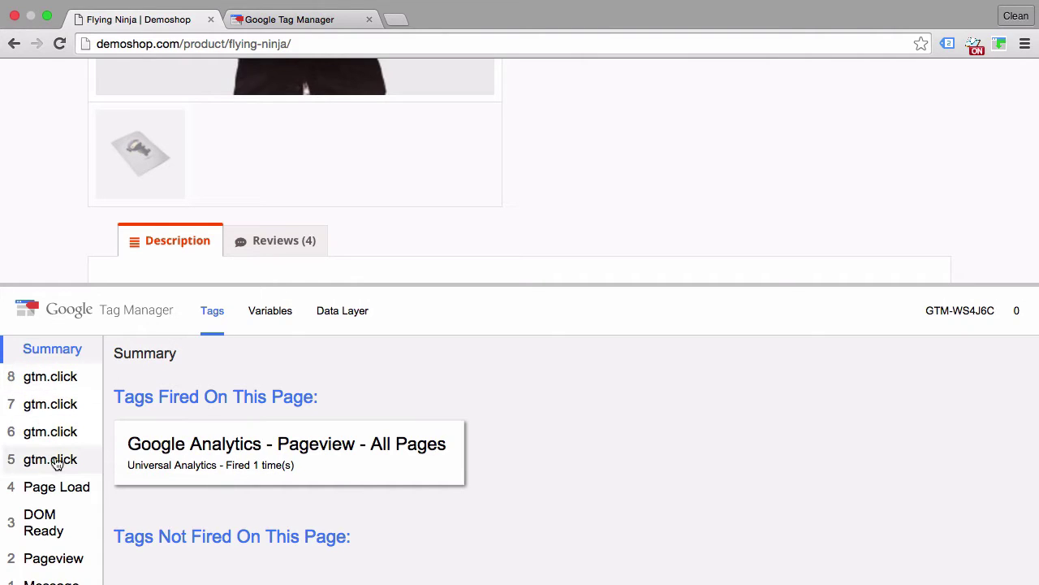
scroll(71, 228, down, 1)
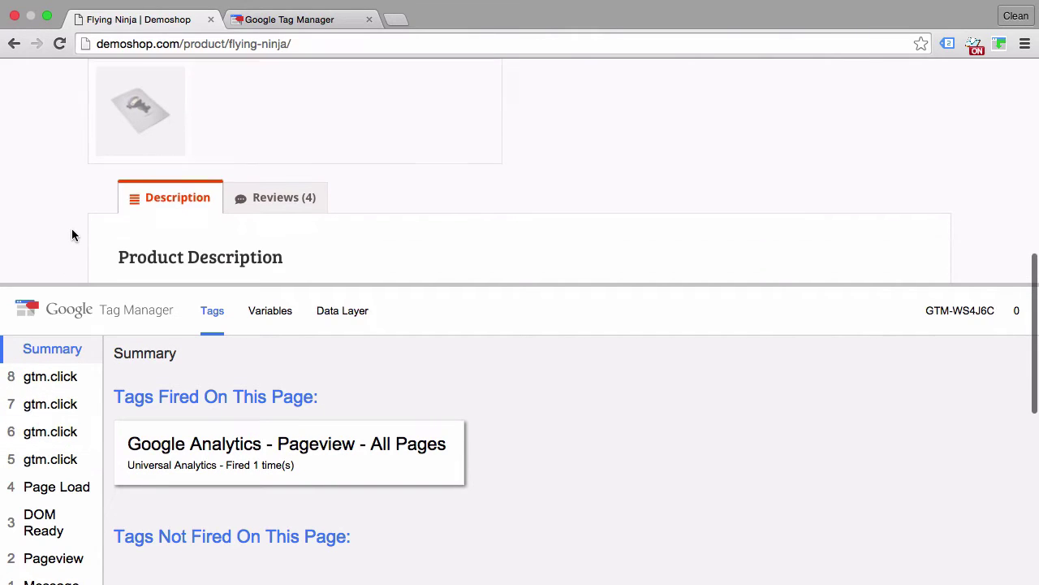
click(281, 205)
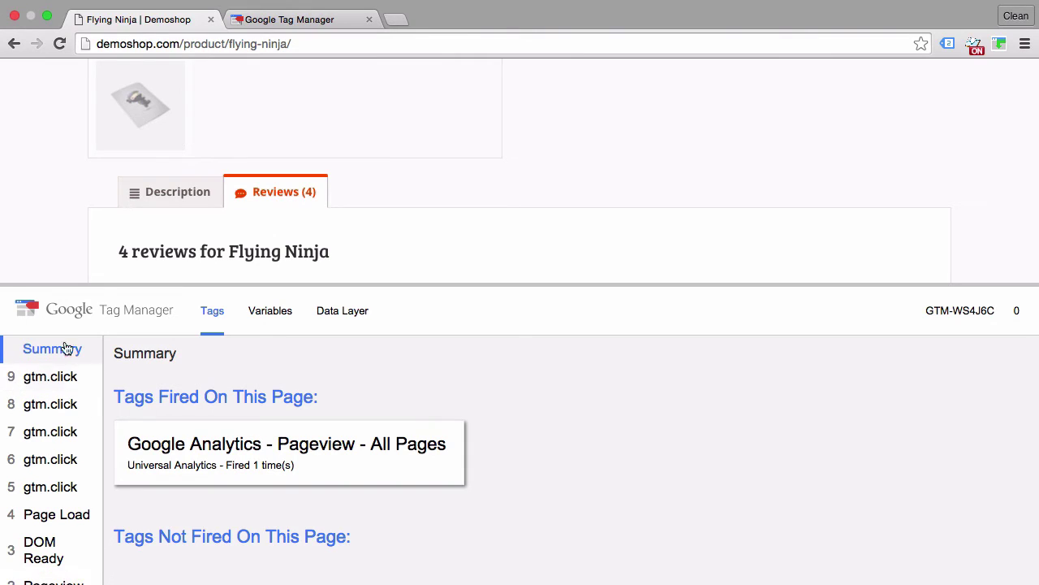
click(160, 208)
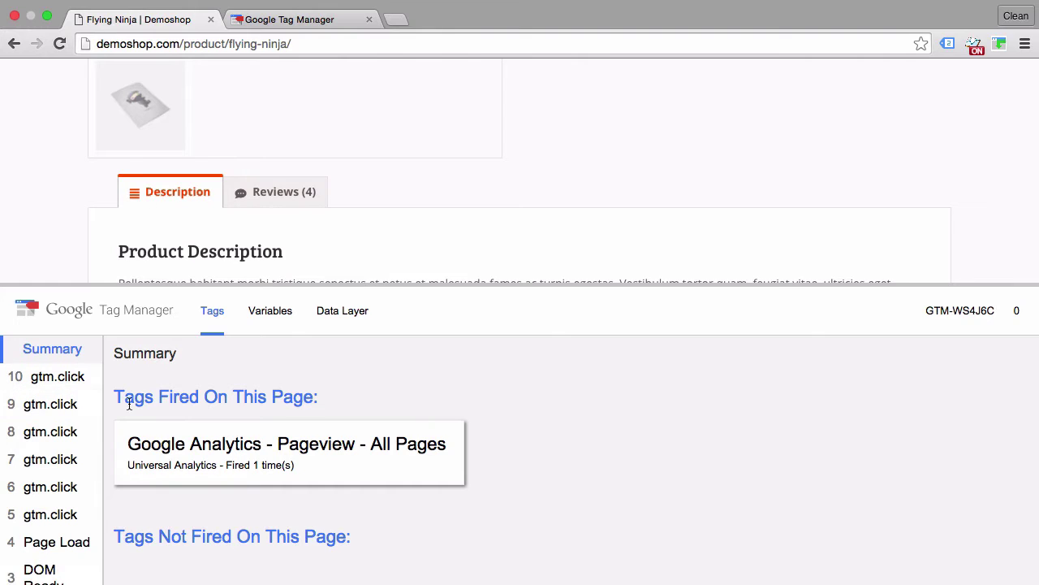
Show the variables recorded for event 9 gtm.click in the debug panel.
click(45, 415)
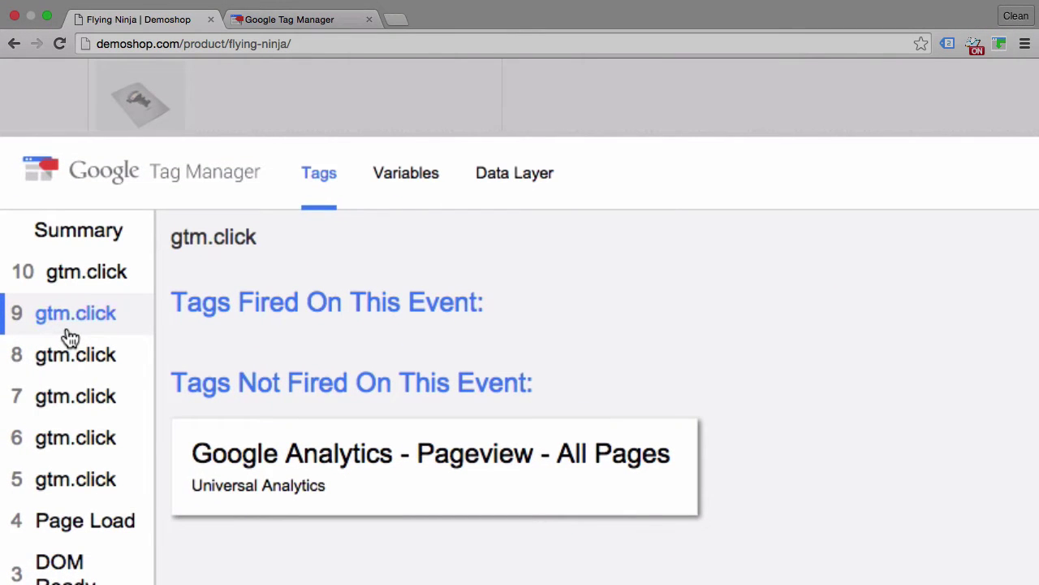
click(411, 180)
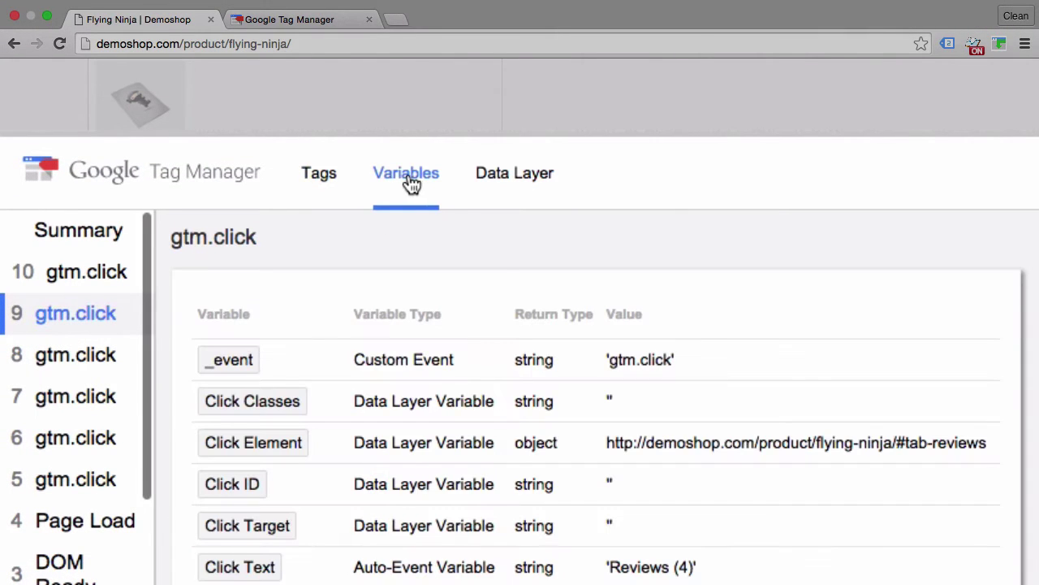
scroll(285, 355, down, 5)
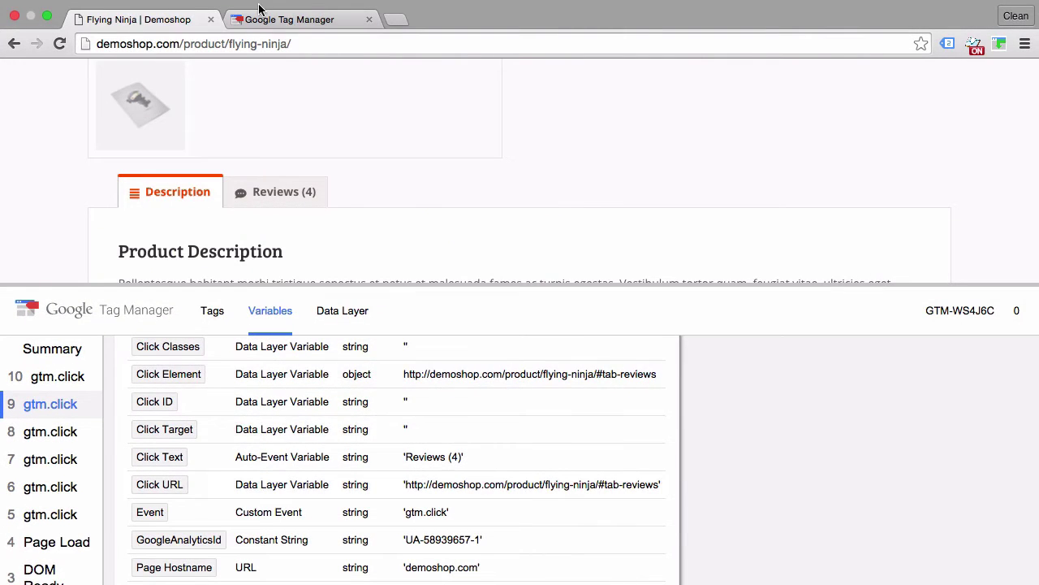
Review the enabled built-in Click variables on the container's Variables page.
click(268, 18)
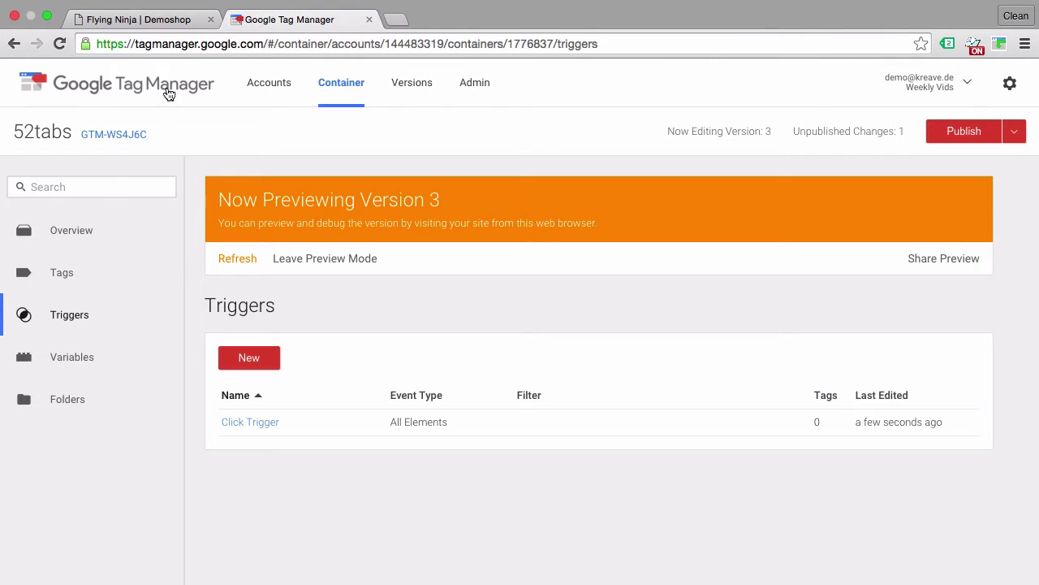
click(97, 358)
scroll(297, 388, down, 5)
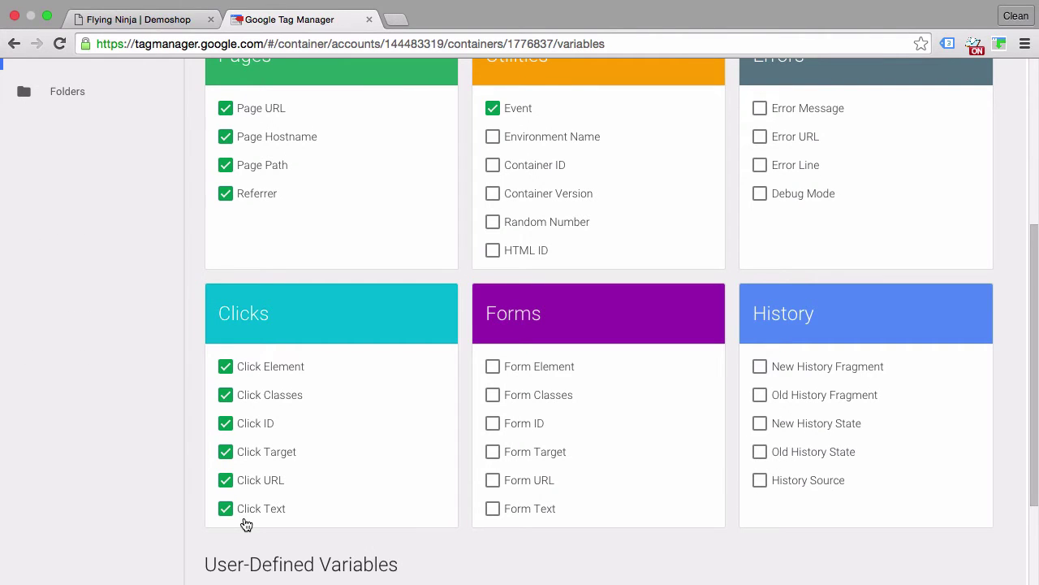
scroll(246, 525, up, 5)
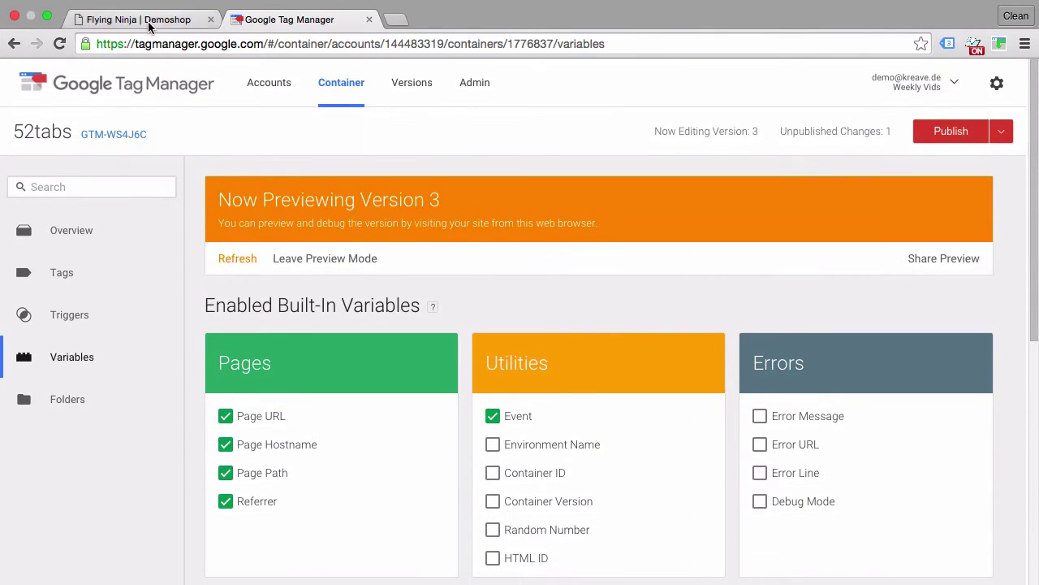
Inspect the variables of click events 5 through 9 in the debug panel.
click(152, 21)
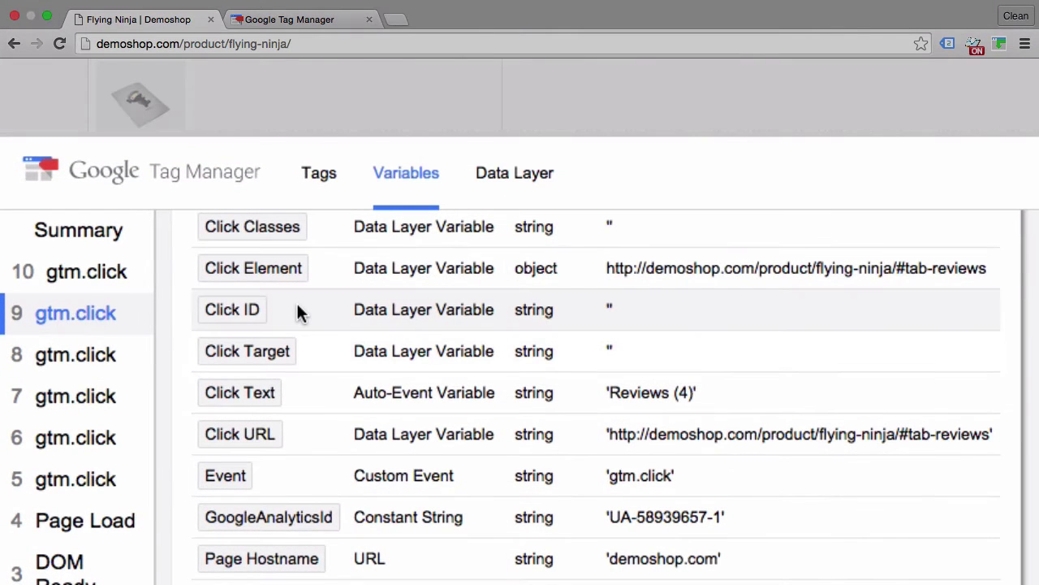
scroll(295, 309, up, 1)
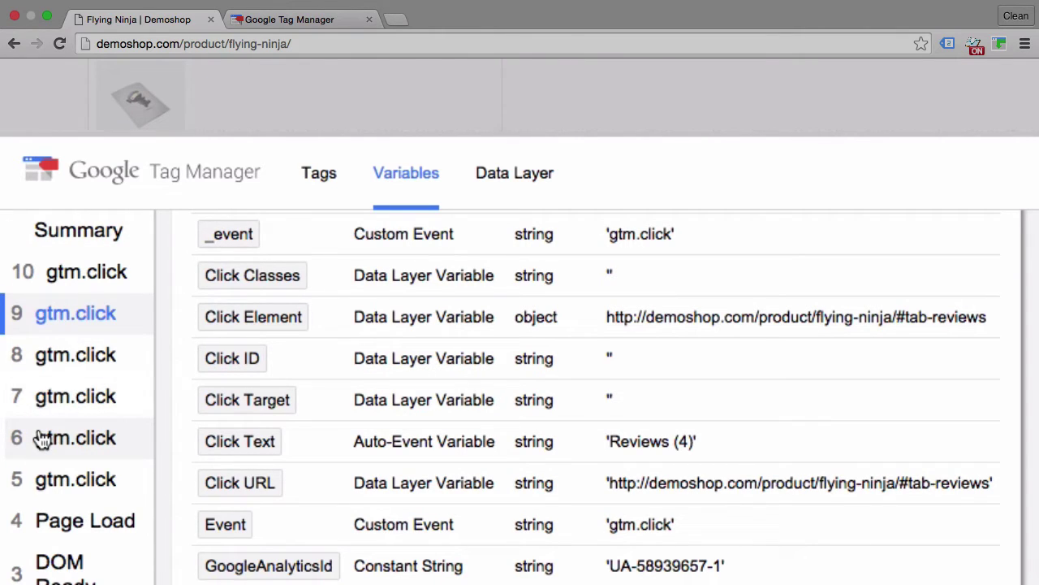
click(79, 483)
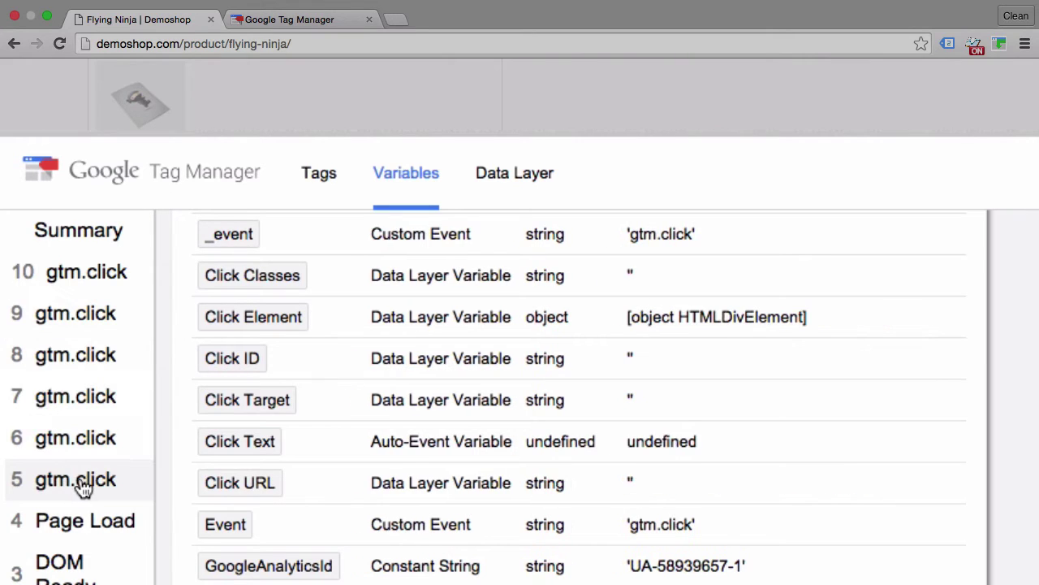
click(85, 461)
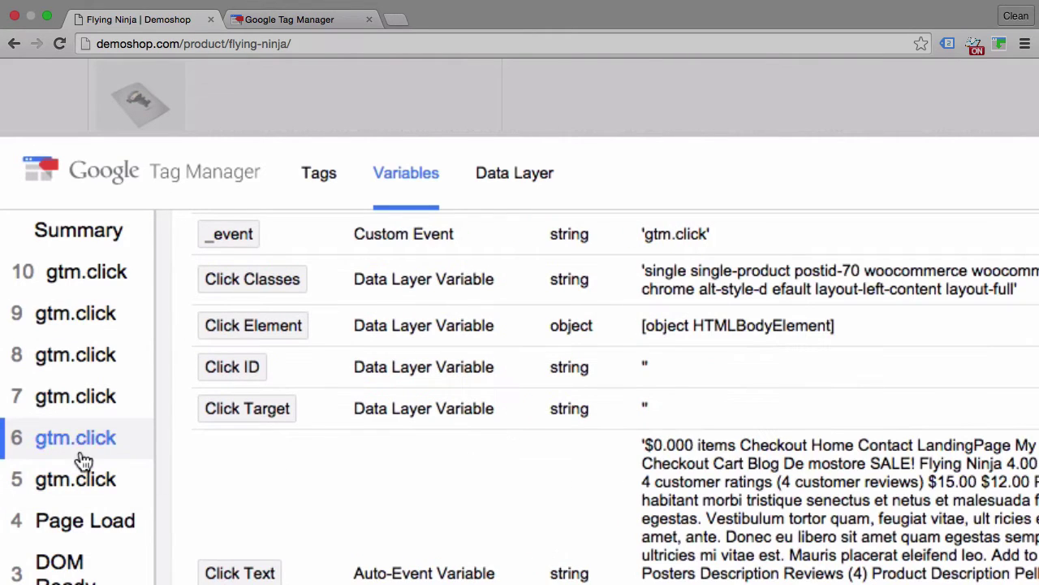
click(81, 398)
click(76, 371)
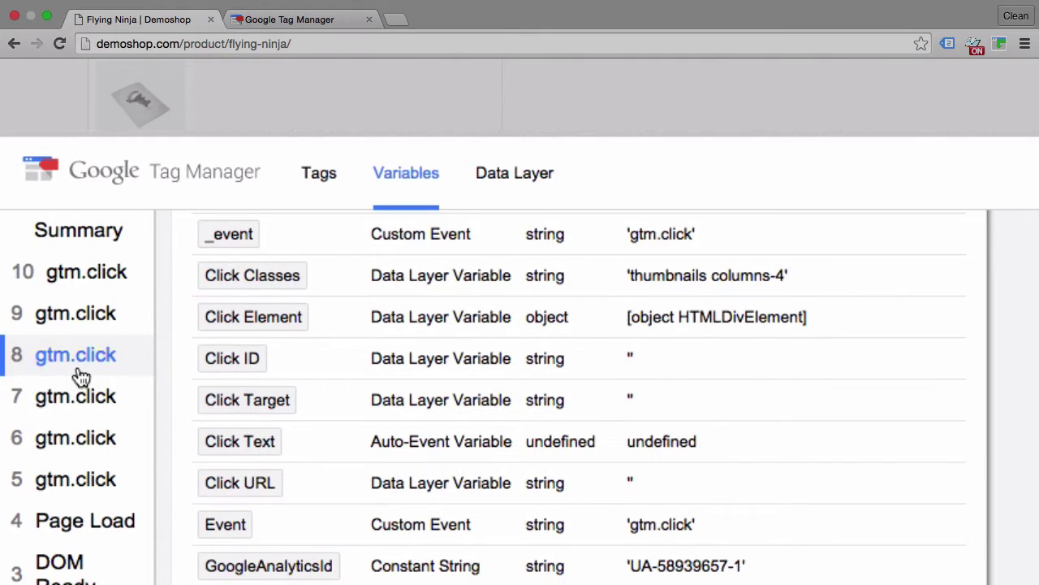
click(74, 323)
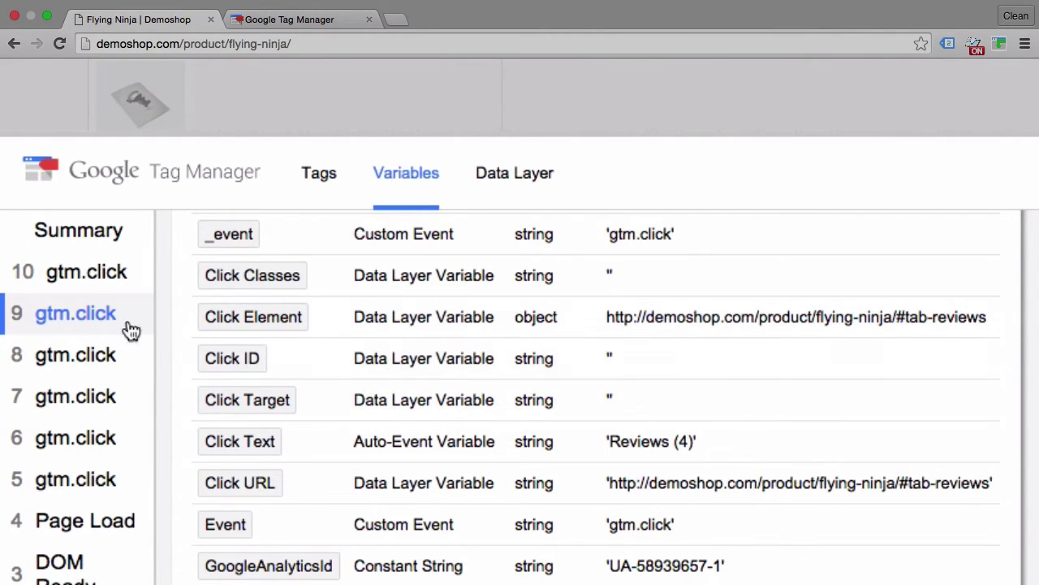
Compare events 10, 7 and 9, highlighting '#tab' in the Reviews click's Click URL.
click(88, 273)
click(82, 398)
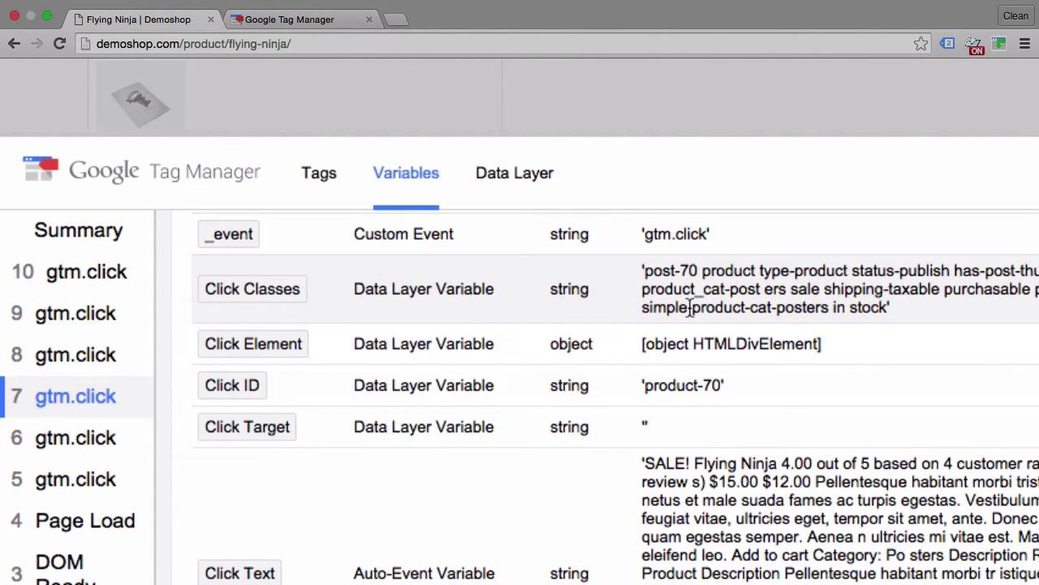
click(118, 280)
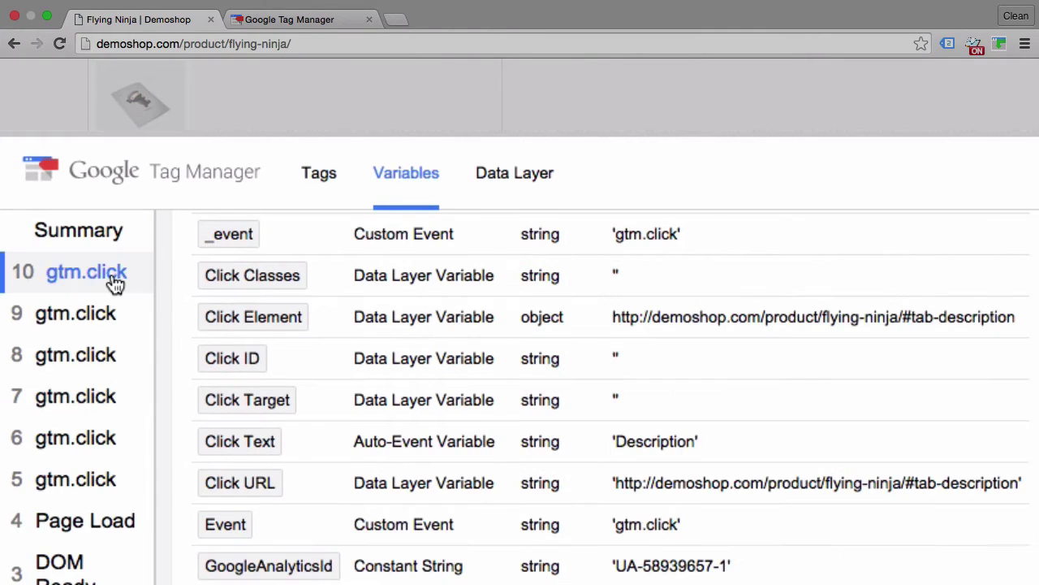
click(88, 315)
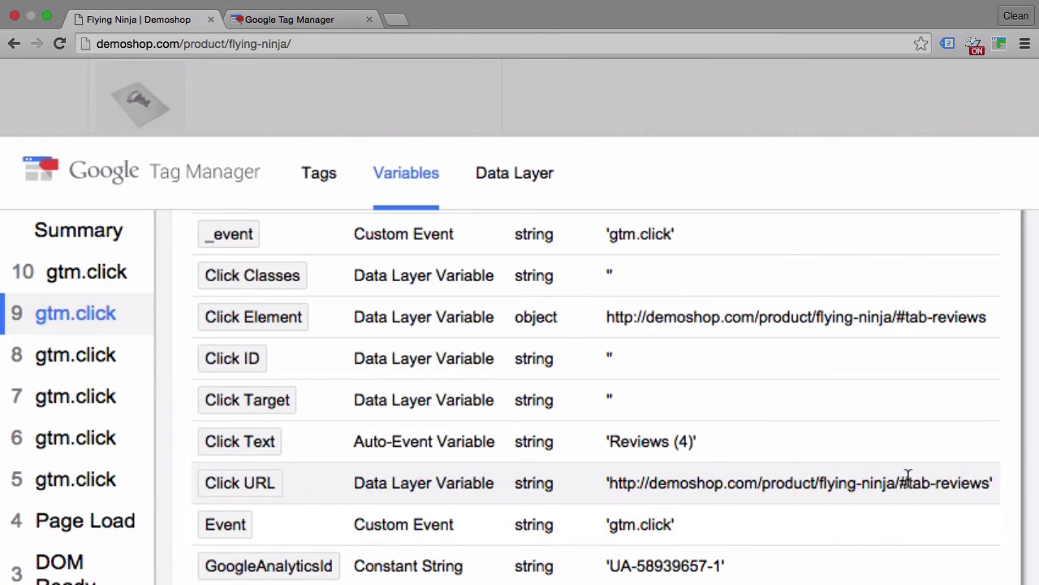
drag(899, 480, 942, 480)
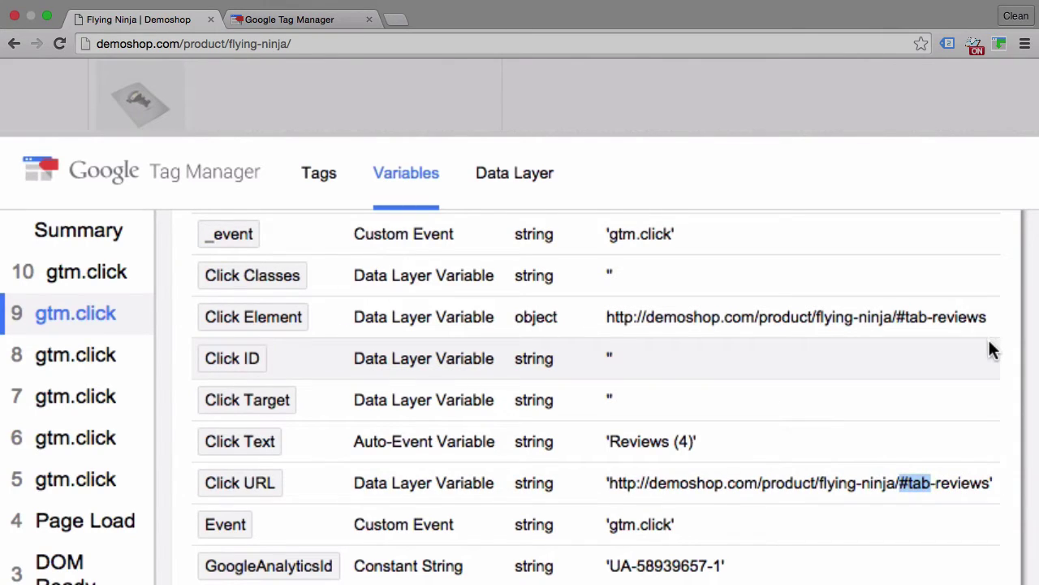
click(74, 271)
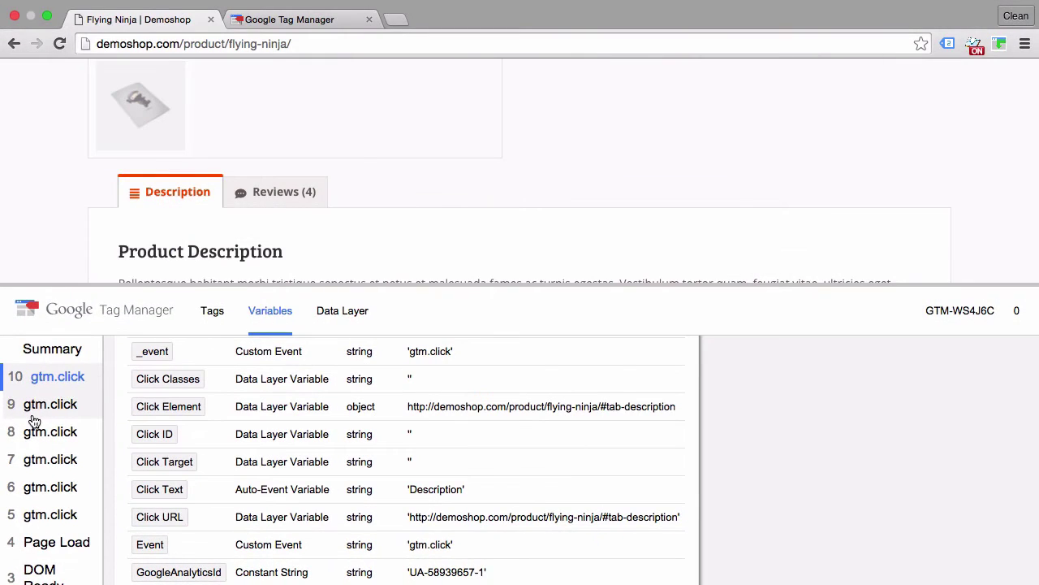
Open Click Trigger and rename it to Tab Click Trigger.
click(269, 25)
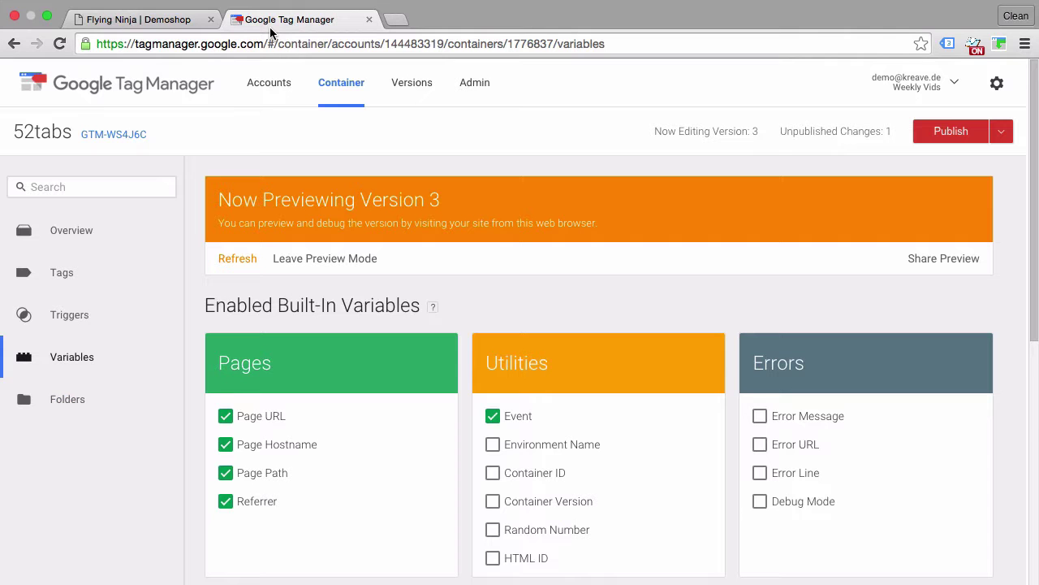
click(82, 328)
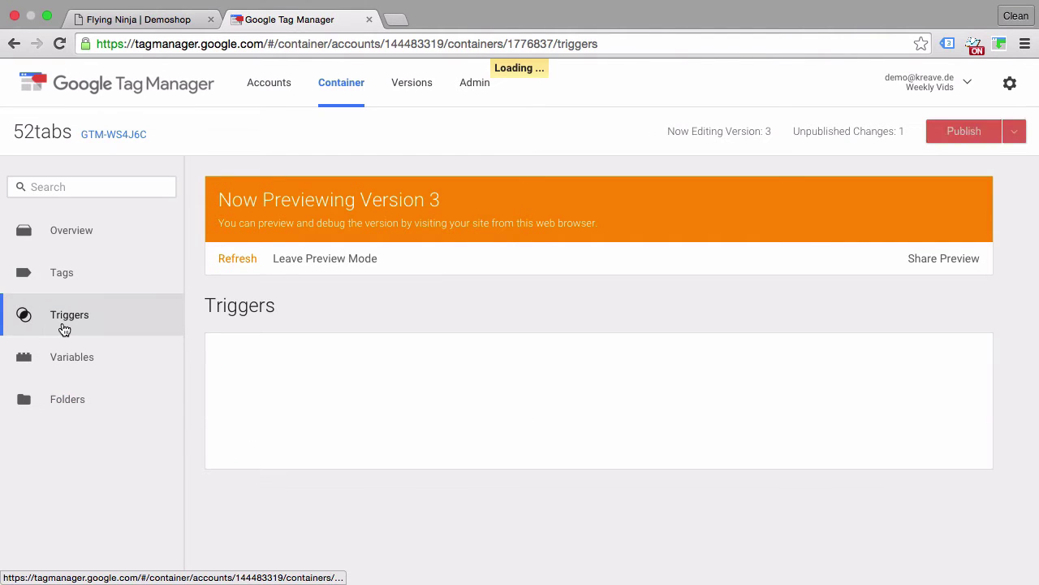
click(255, 427)
click(222, 205)
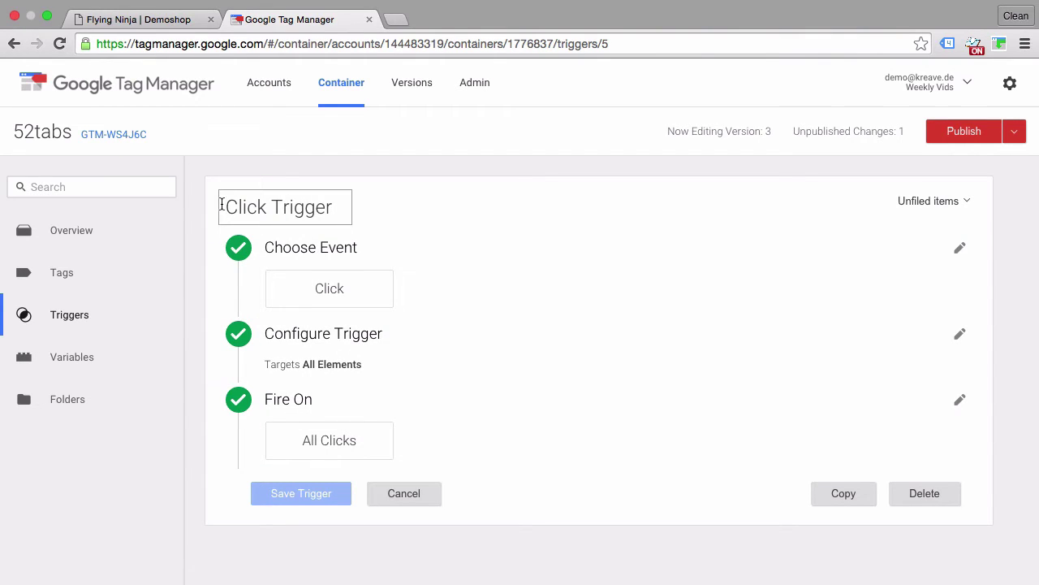
text(Tab)
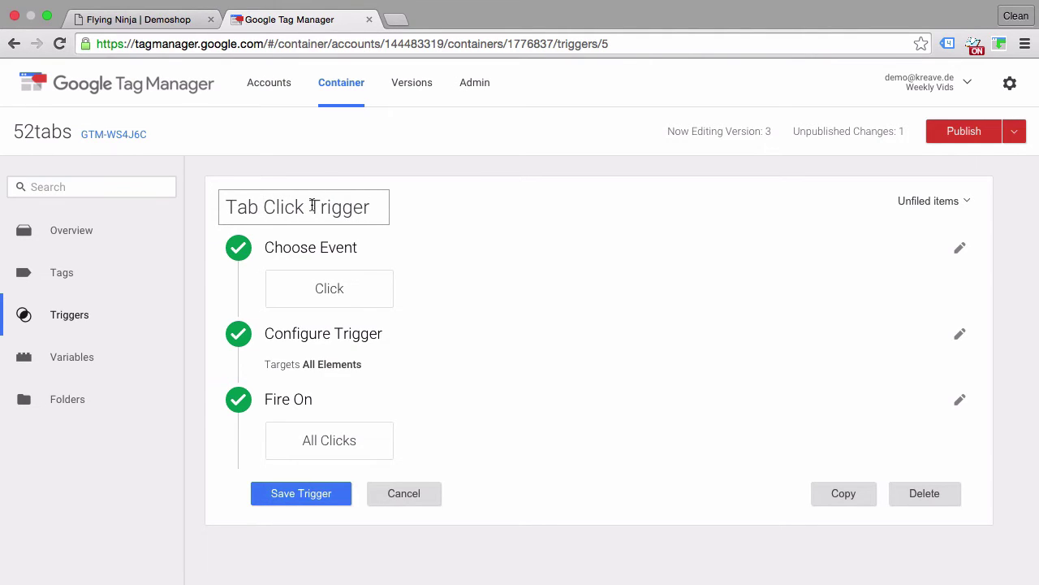
Make it fire on Some Clicks where Click URL contains #tab, and save.
click(414, 406)
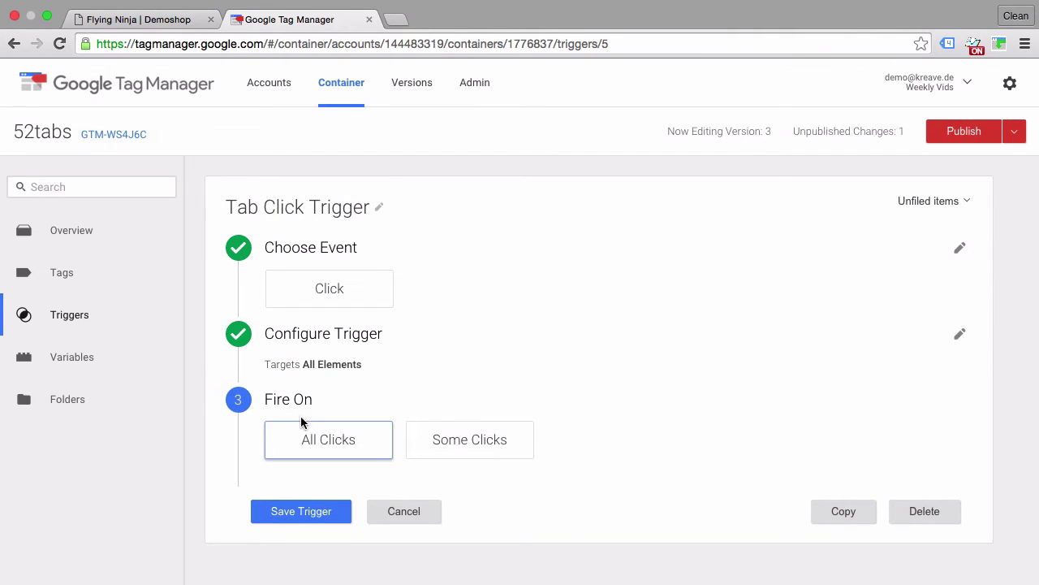
click(451, 458)
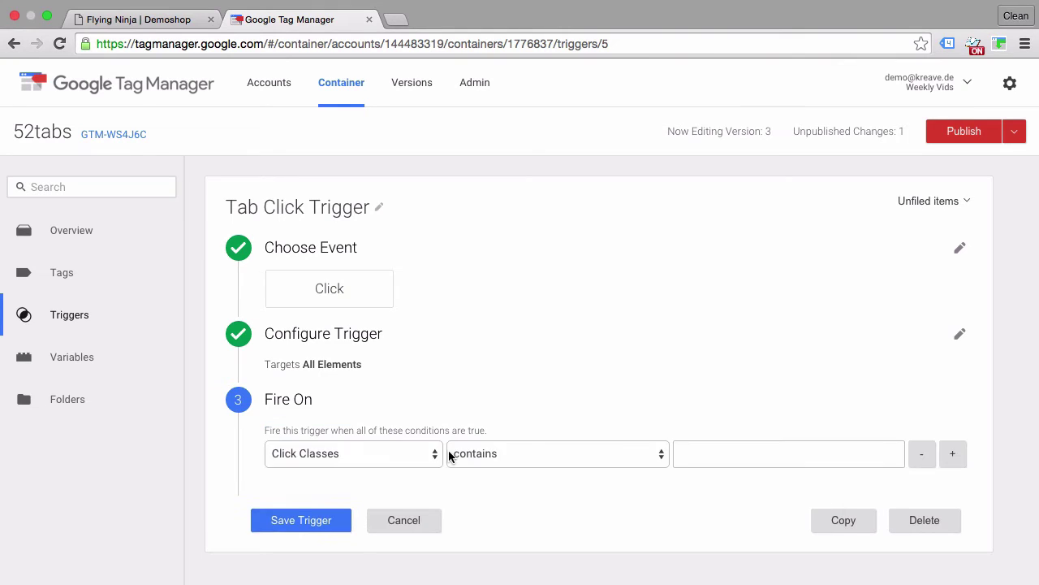
click(276, 456)
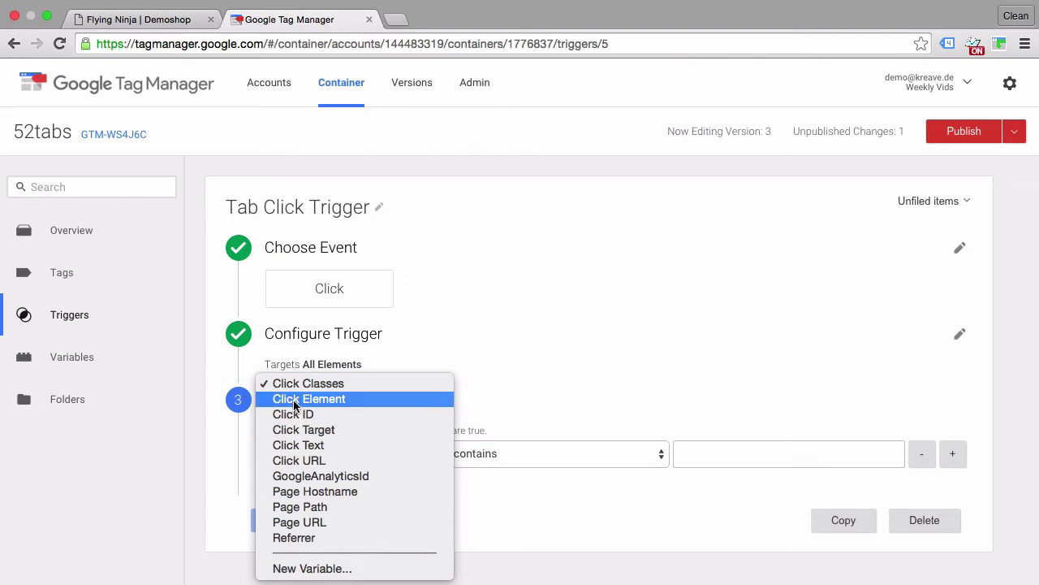
click(284, 459)
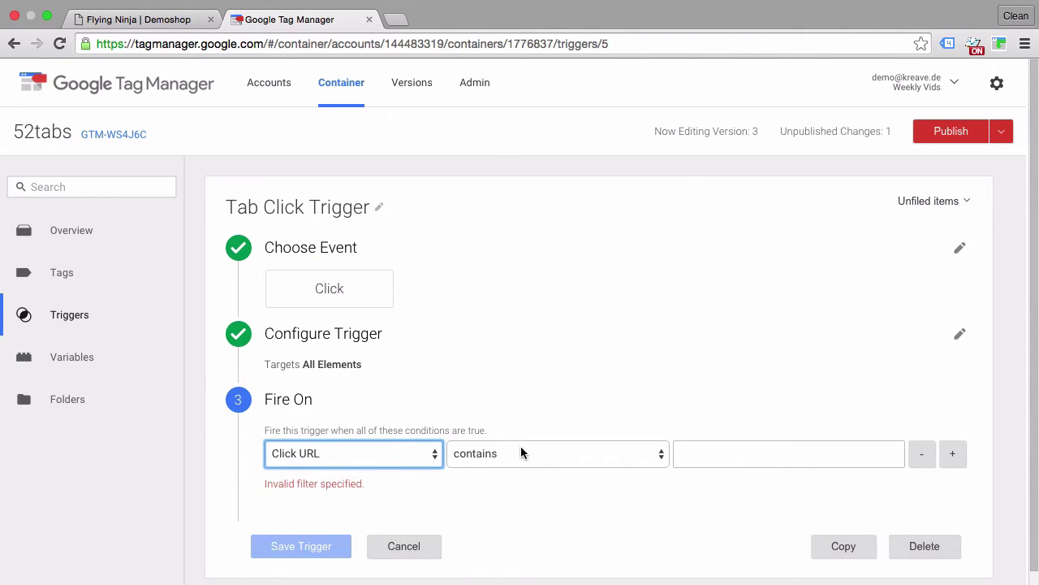
click(705, 453)
text(#tab)
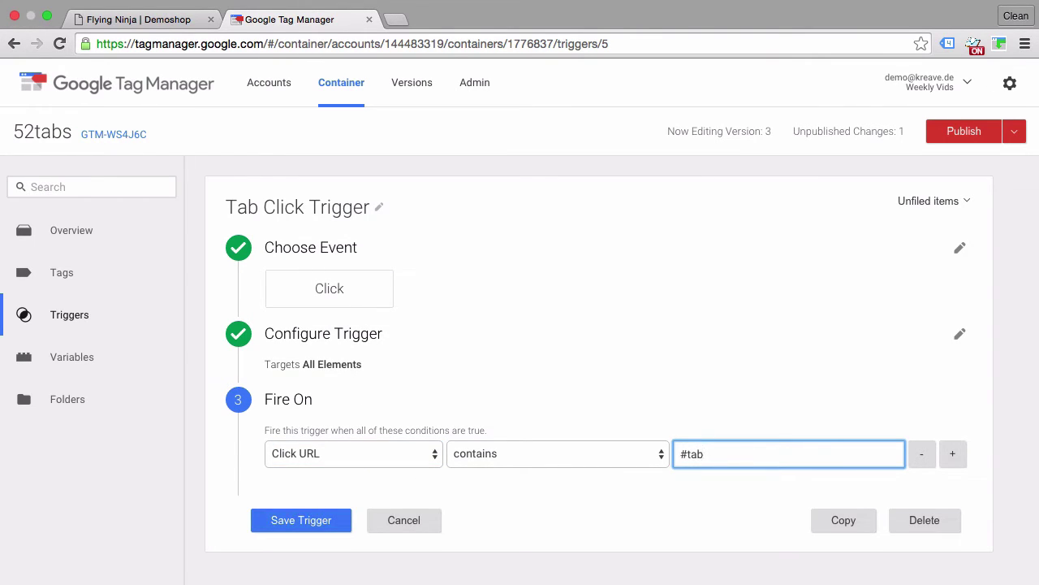
click(186, 19)
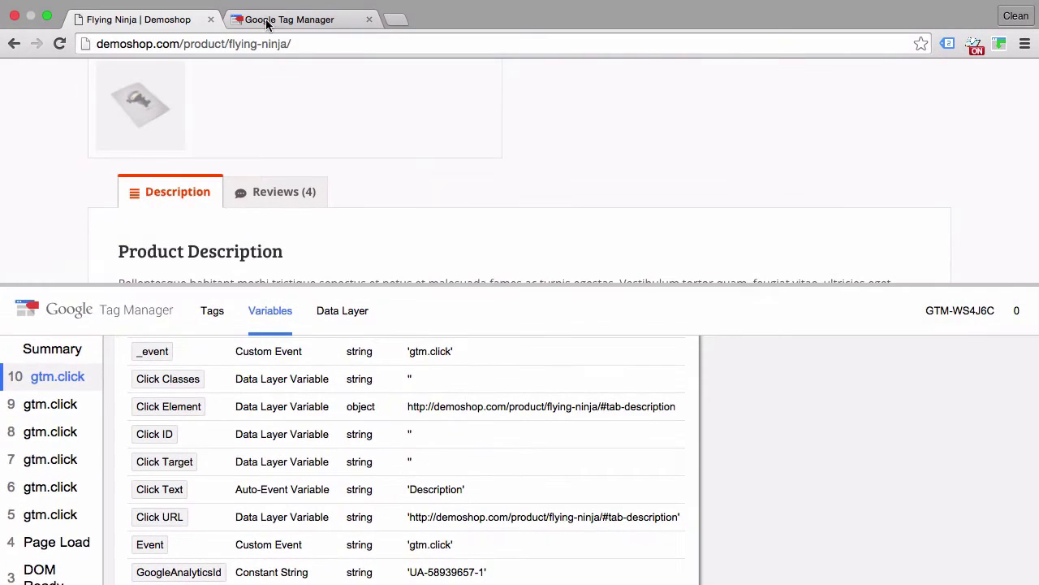
click(268, 22)
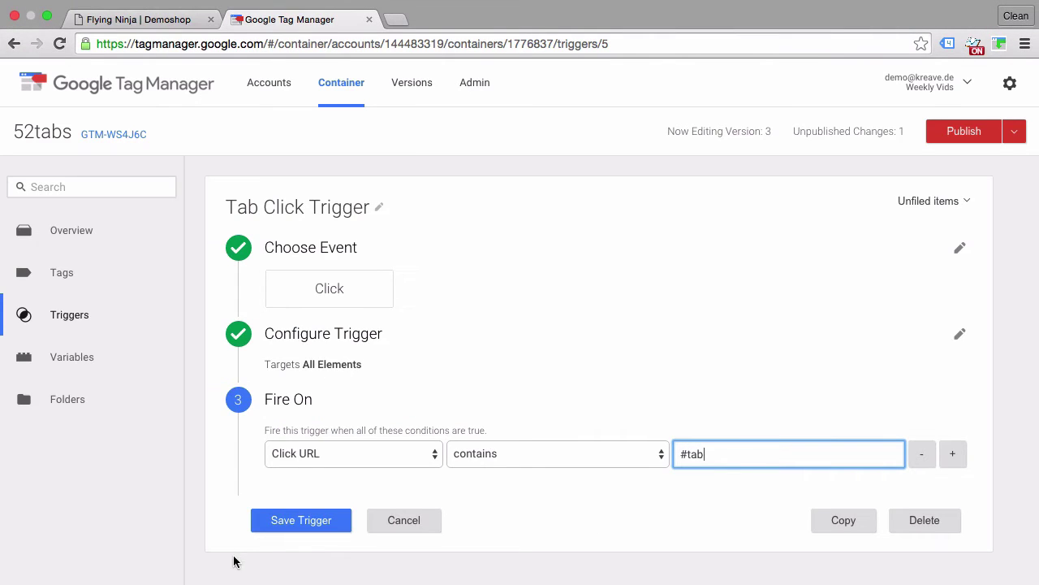
click(304, 524)
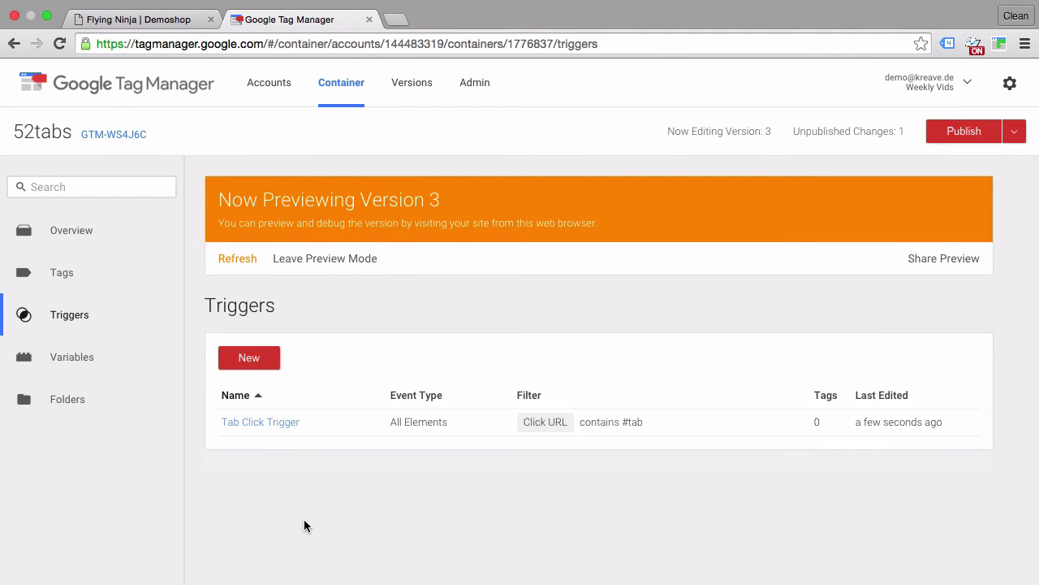
From Tags > New, name the tag 'GA - Event - Tab Clicks' and choose Google Analytics.
click(73, 295)
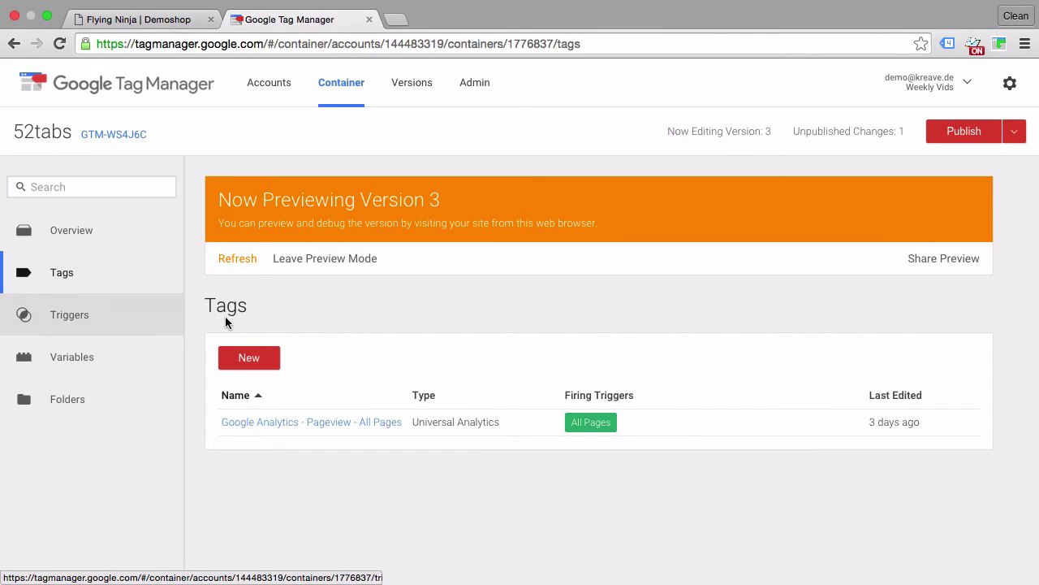
click(268, 366)
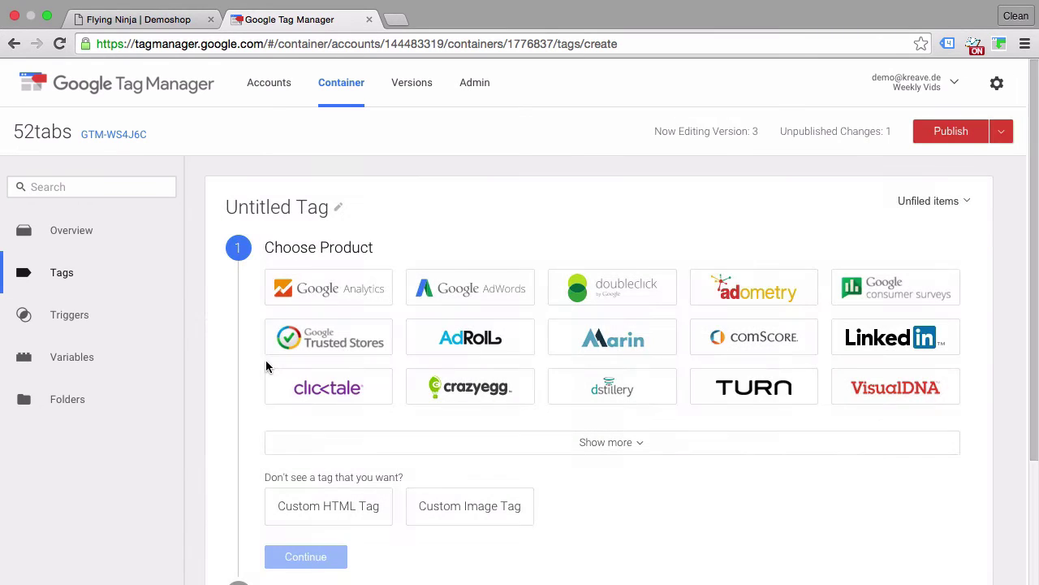
triple_click(262, 210)
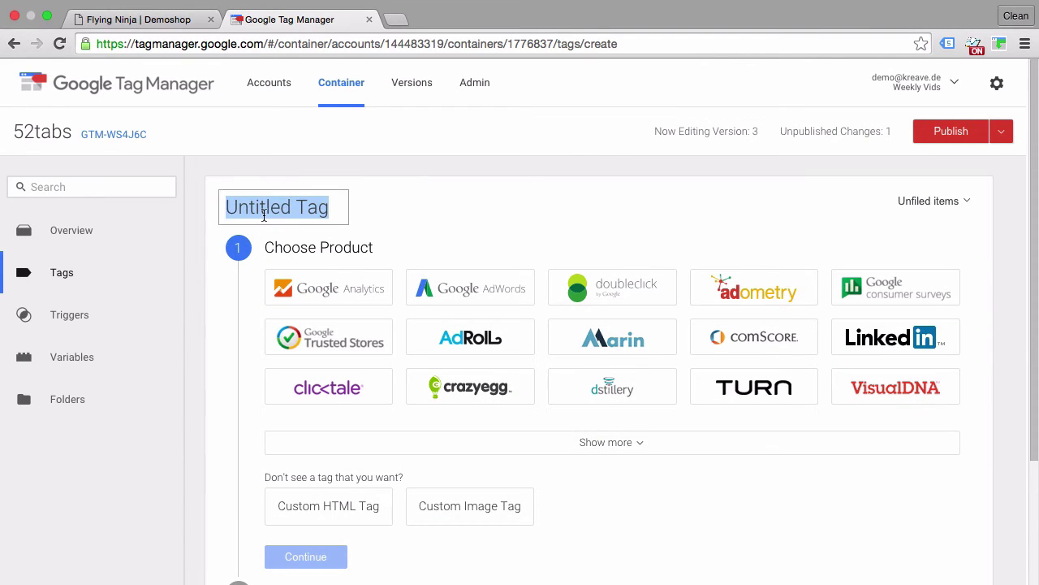
text(GA - )
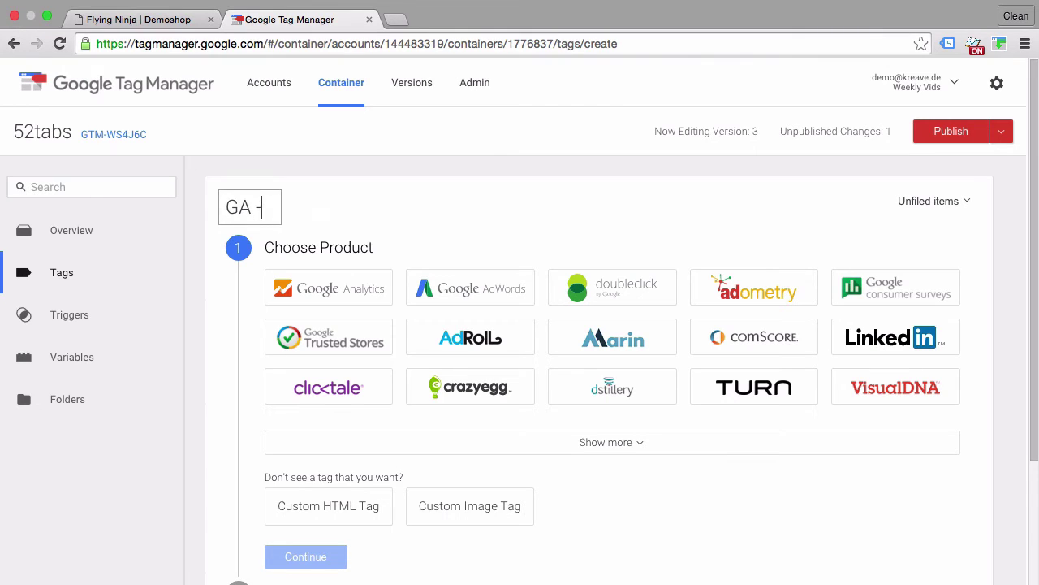
text(Event - )
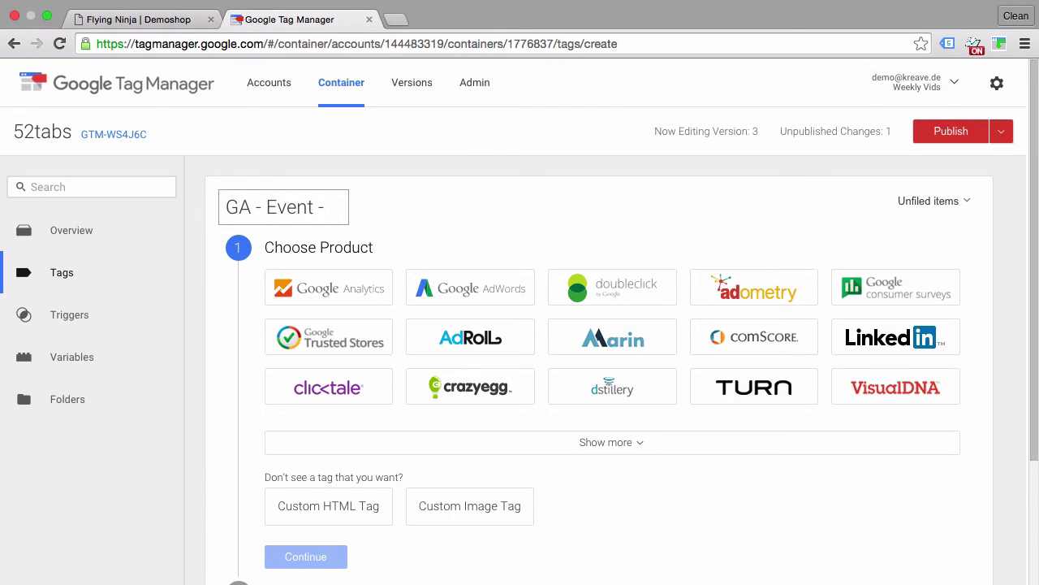
text(Tab Cl)
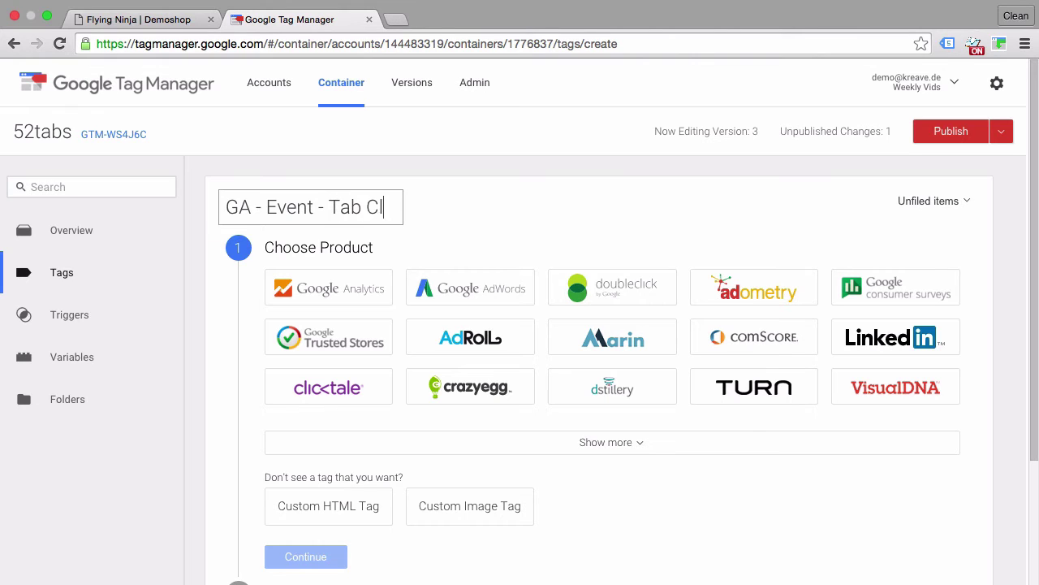
text(icks)
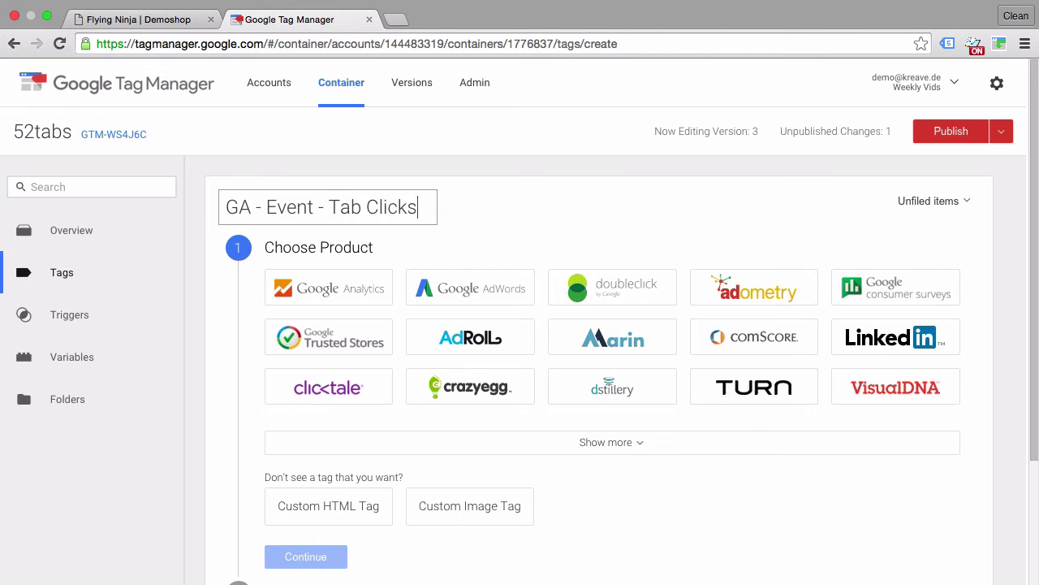
click(305, 302)
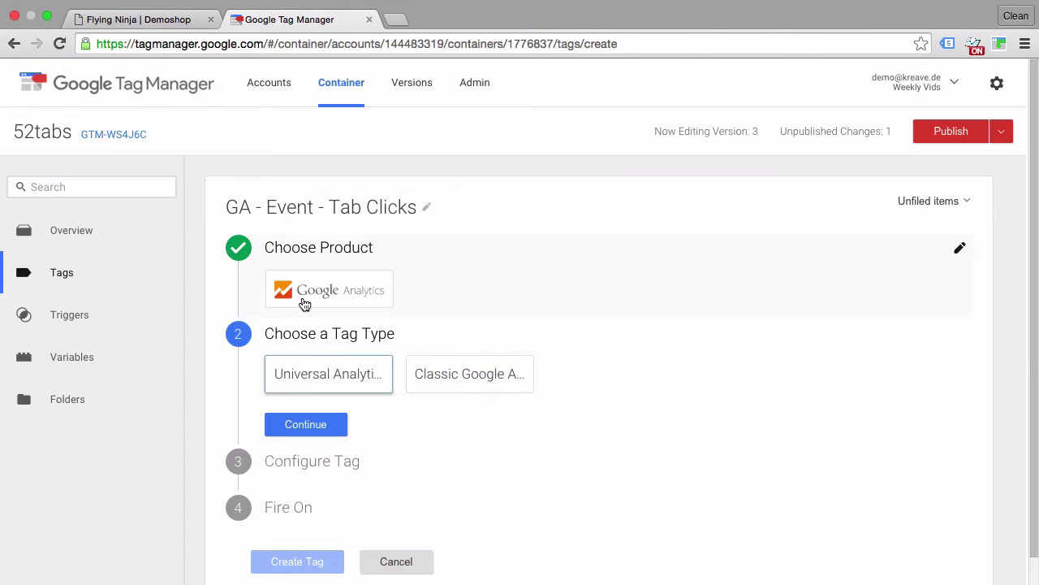
Make the tag Universal Analytics, with the GoogleAnalyticsId variable as Tracking ID.
click(354, 392)
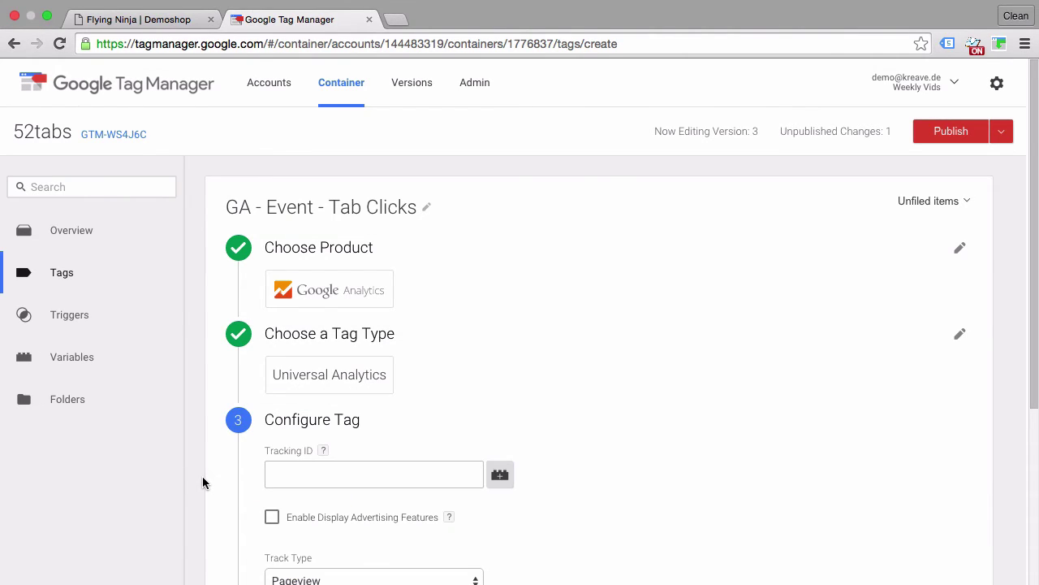
scroll(203, 483, down, 5)
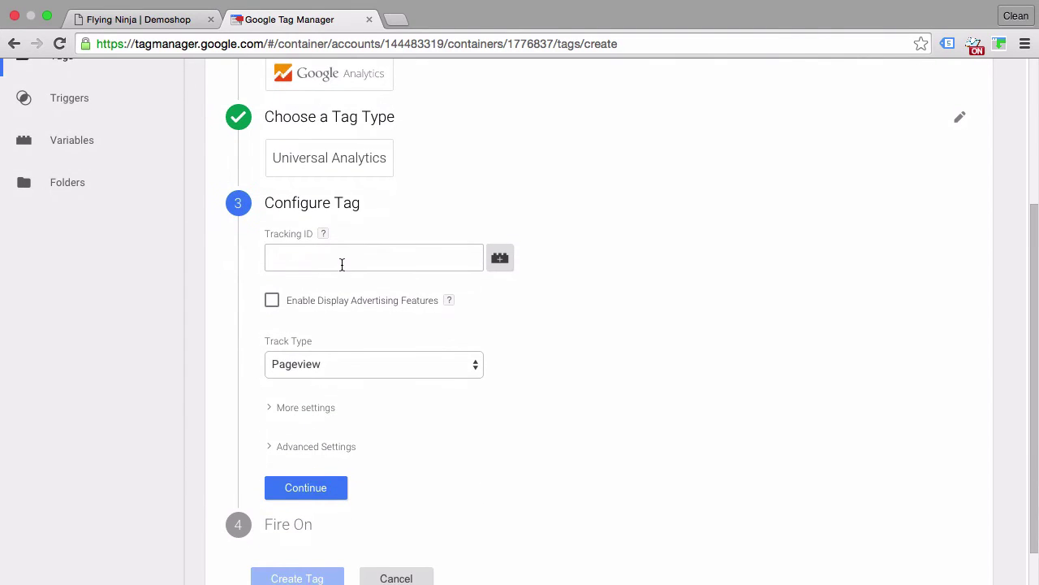
click(343, 264)
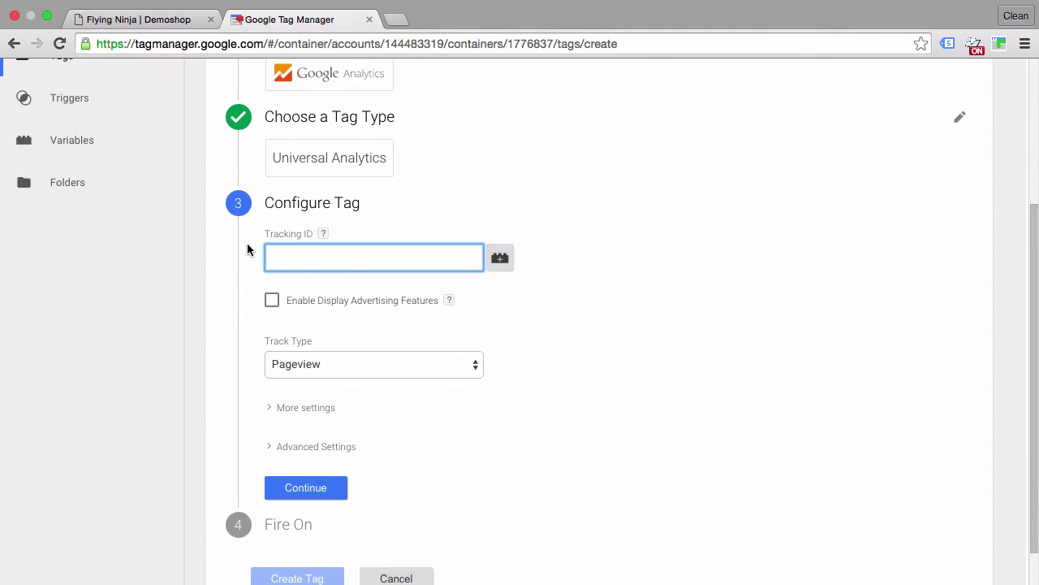
click(500, 258)
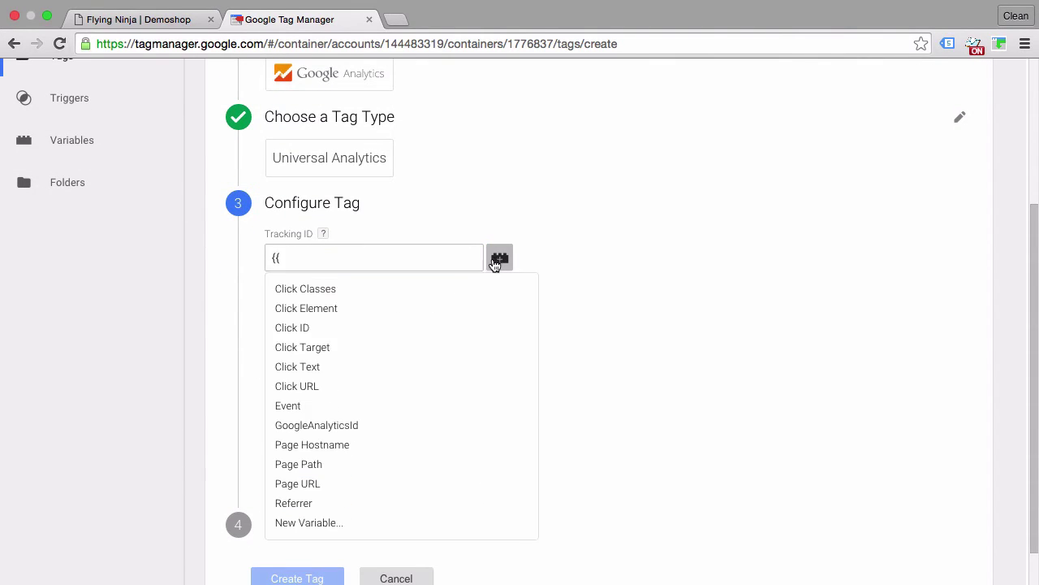
click(362, 432)
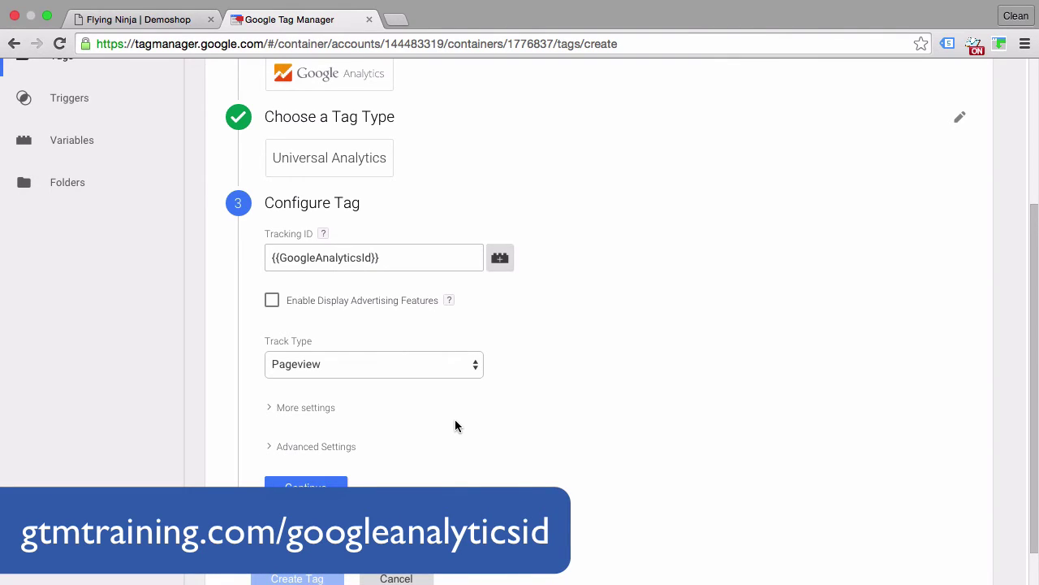
Set the track type to Event and fill in the event Category as Tabs.
click(362, 364)
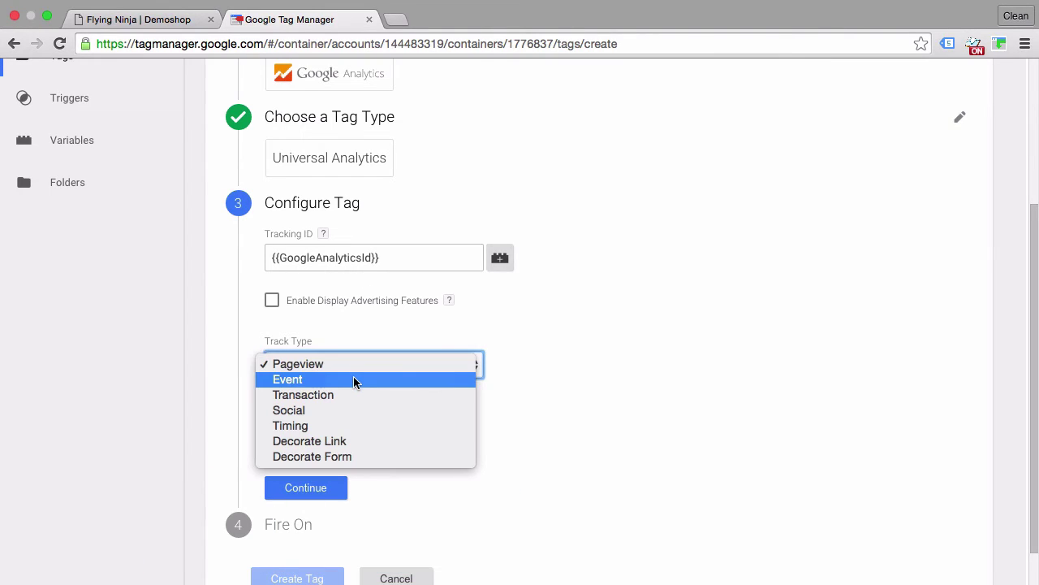
click(354, 379)
scroll(432, 415, down, 3)
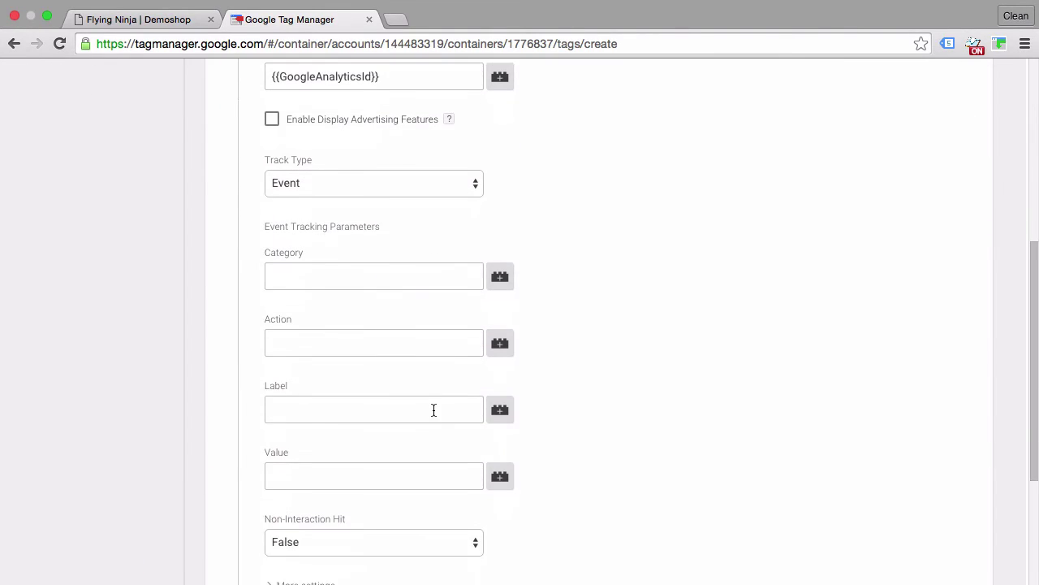
click(355, 276)
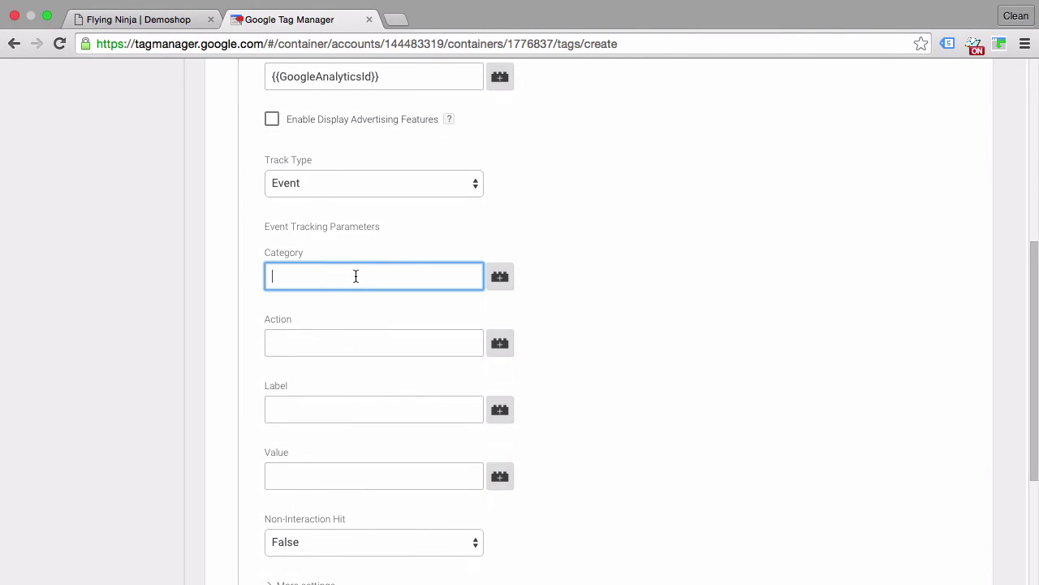
Set the event Action to the {{Page Path}} variable.
click(352, 344)
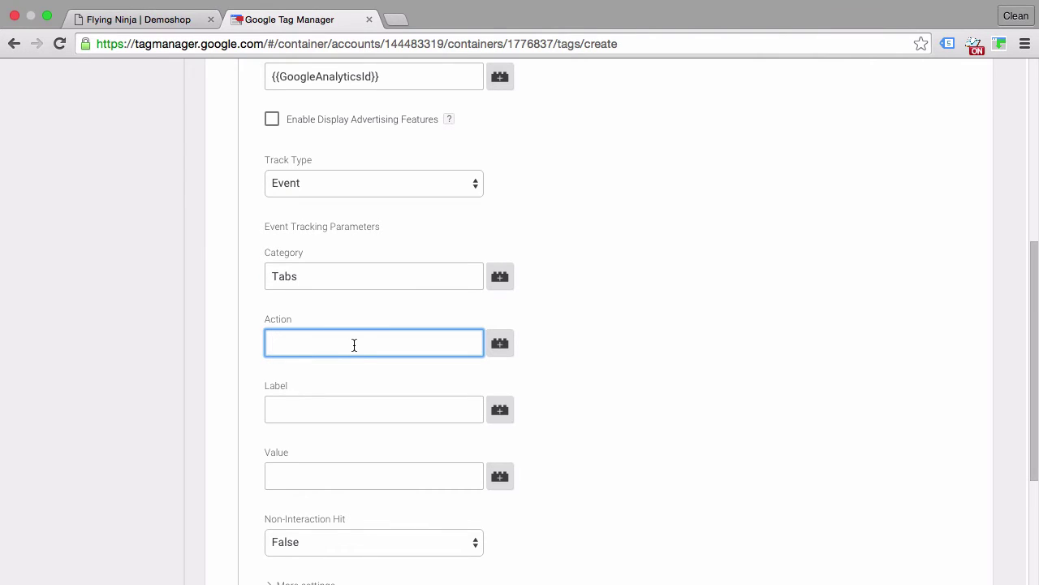
click(511, 347)
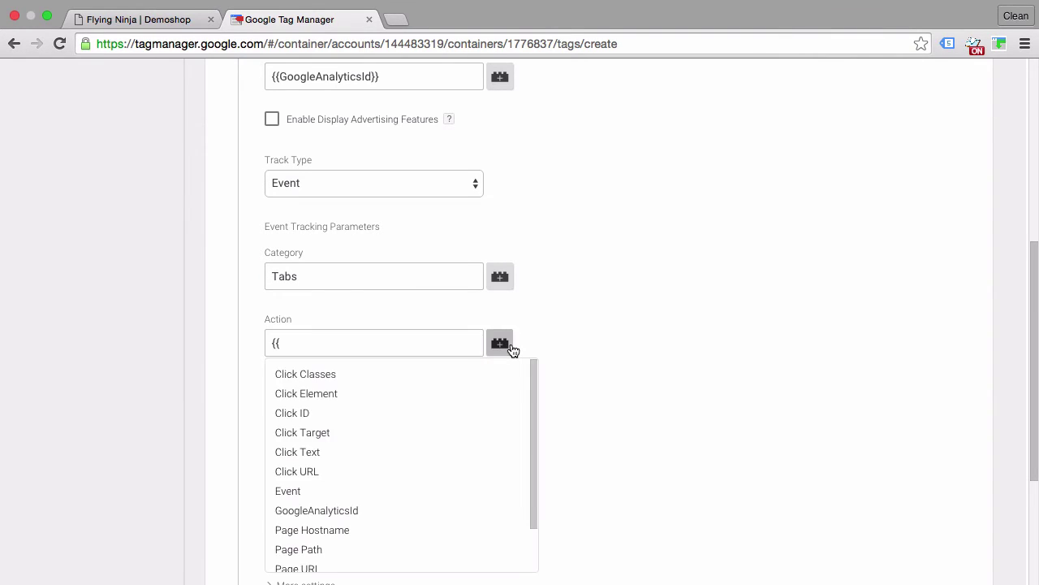
scroll(402, 417, down, 2)
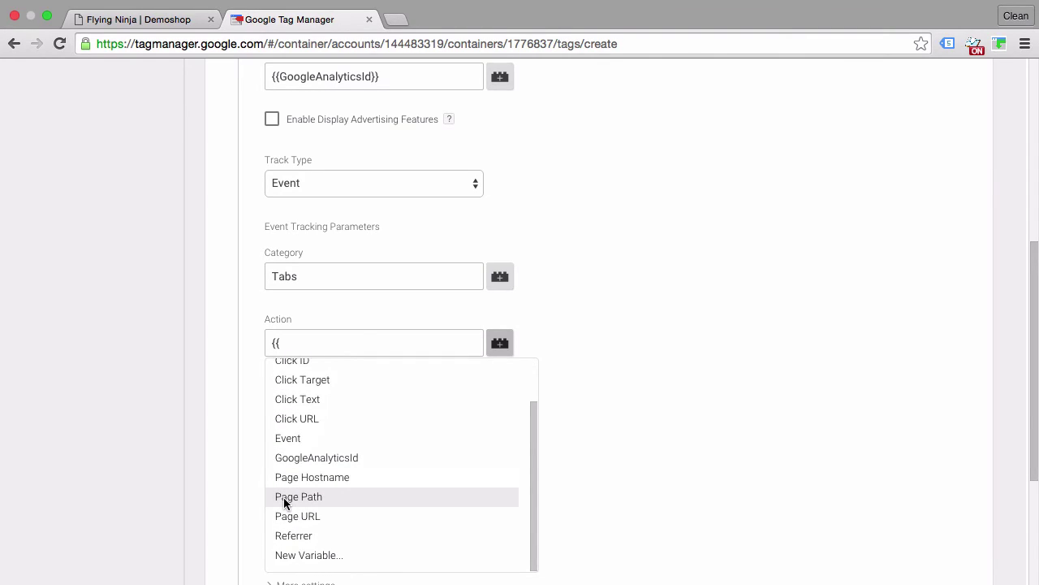
click(329, 496)
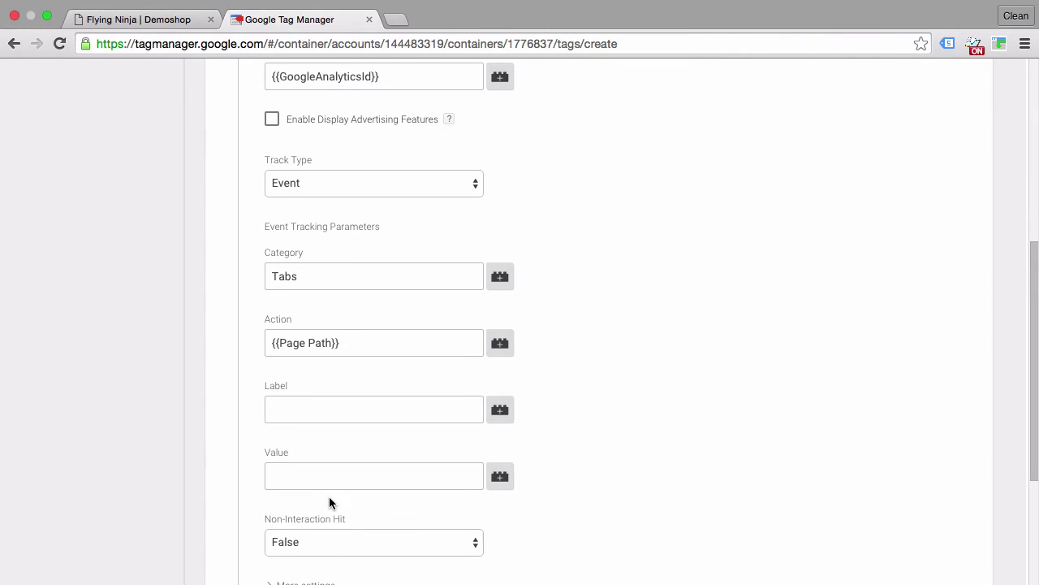
Check the shop page's click variables, then set the event Label to {{Click Text}}.
click(130, 16)
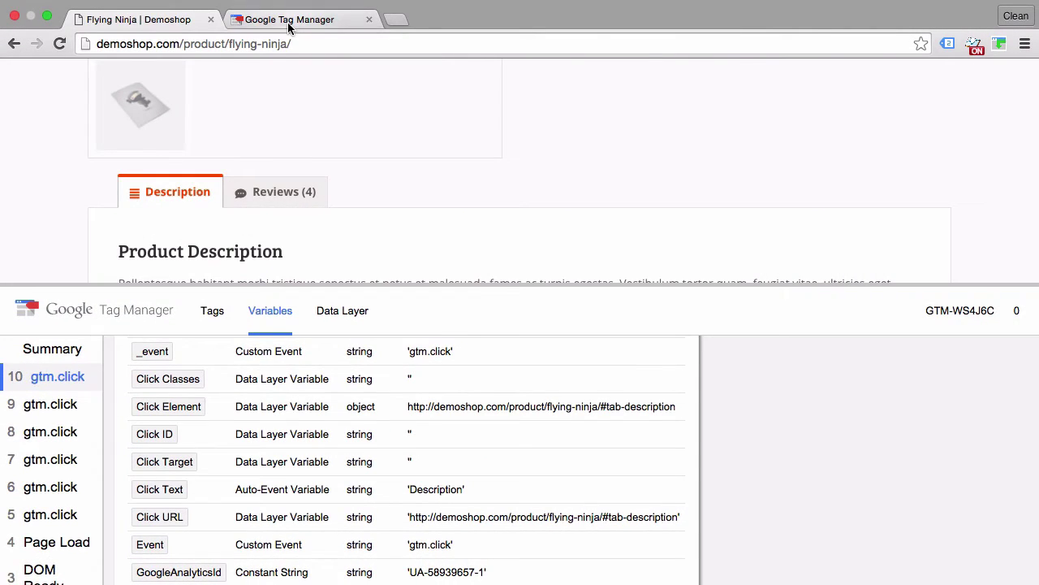
click(289, 21)
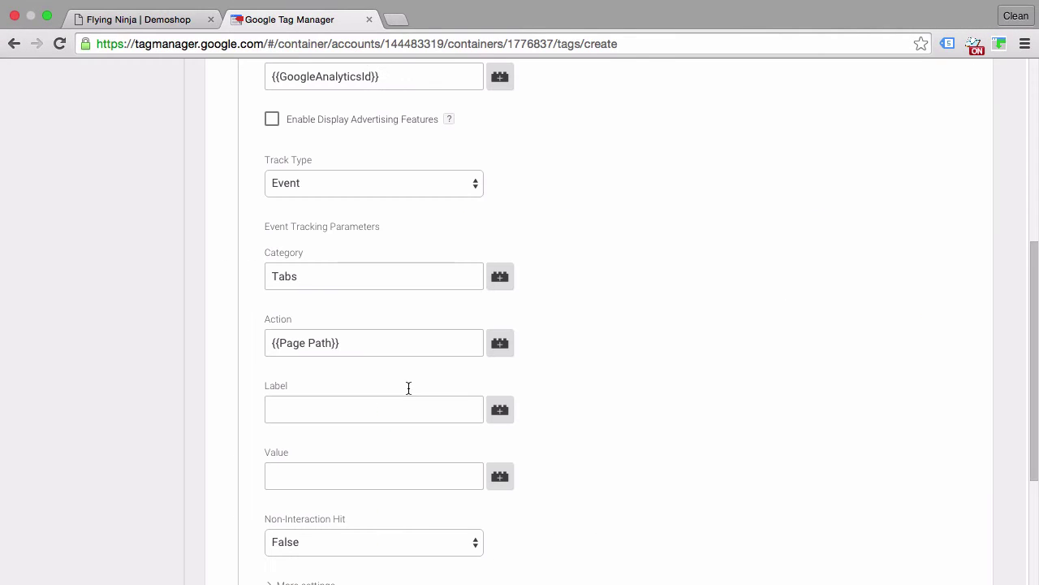
click(500, 409)
scroll(363, 499, down, 1)
scroll(363, 503, down, 2)
scroll(363, 504, up, 2)
click(336, 477)
Set Non-Interaction Hit to True.
scroll(219, 469, down, 5)
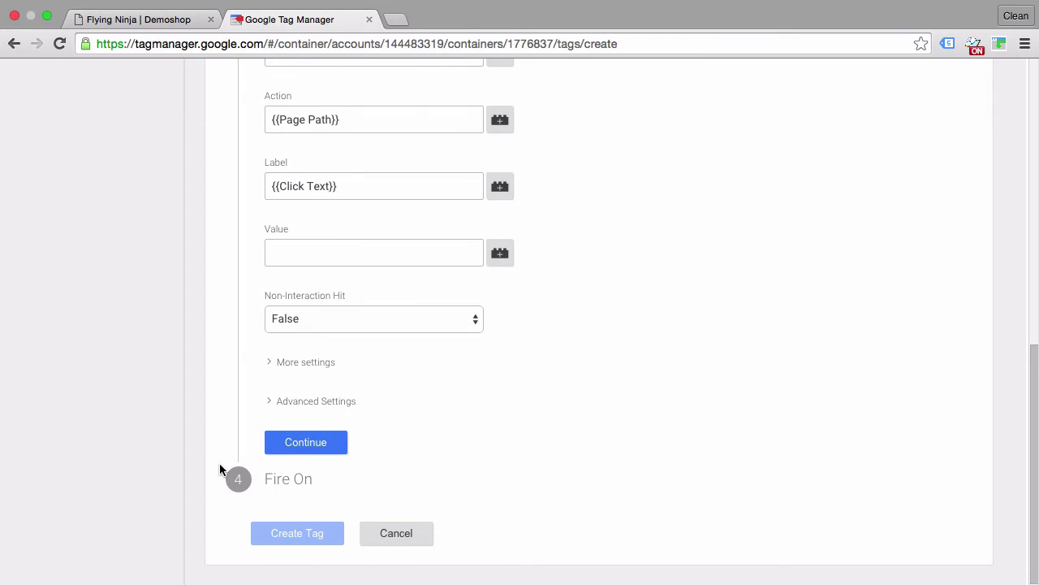
click(373, 317)
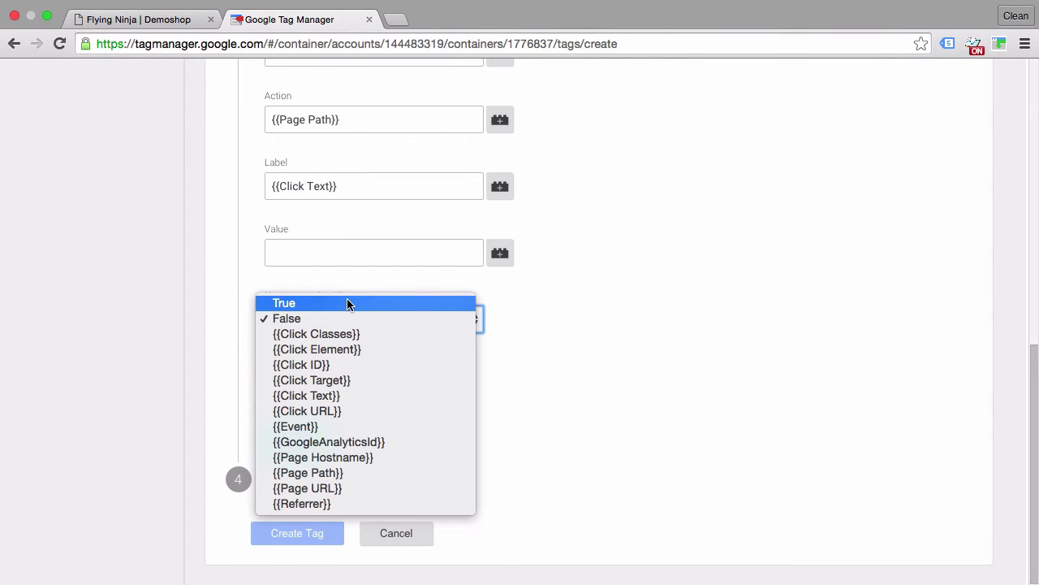
key(Escape)
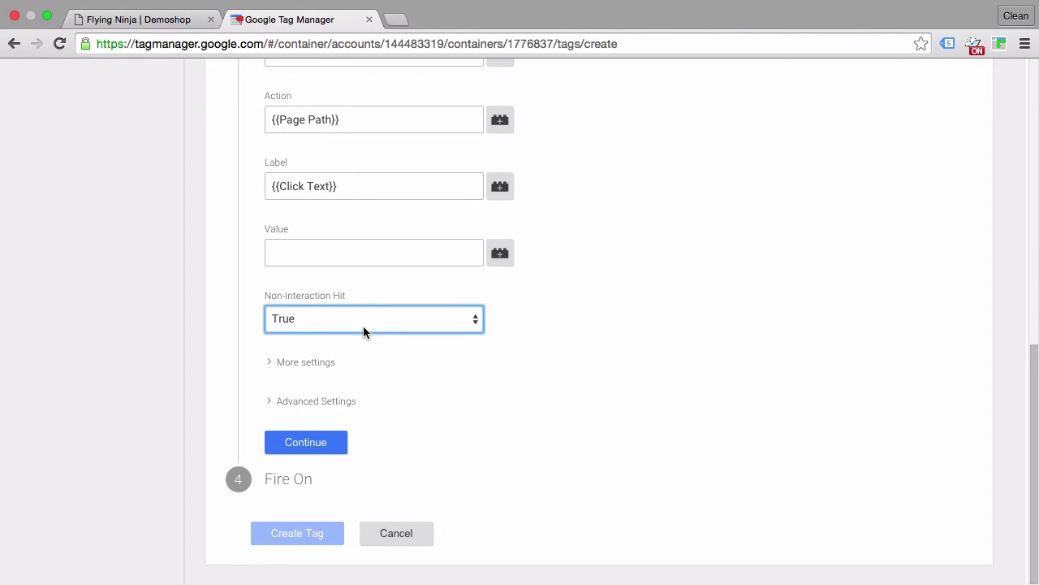
Fire the tag on the existing Tab Click Trigger.
click(306, 445)
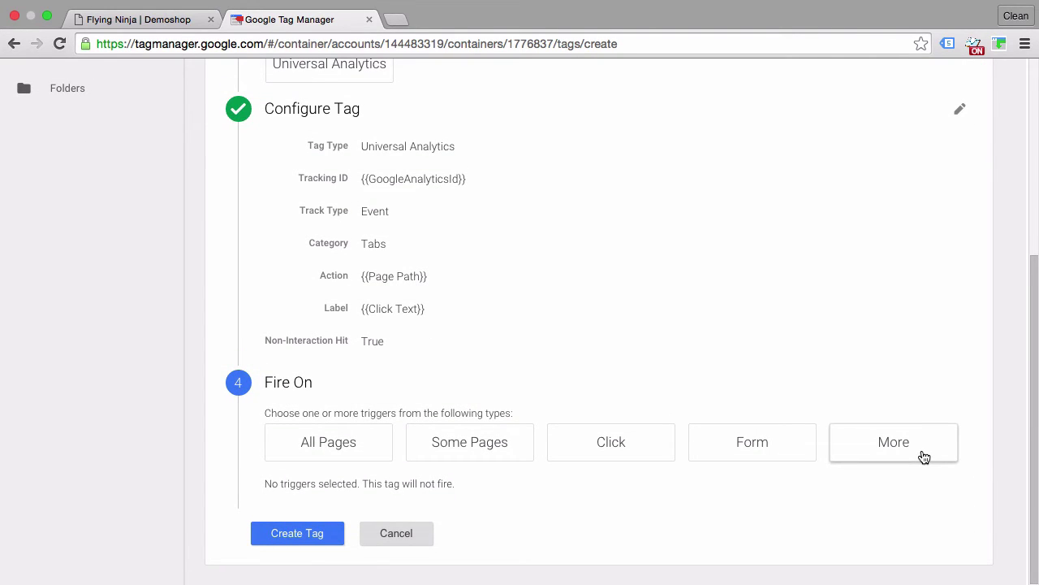
click(923, 457)
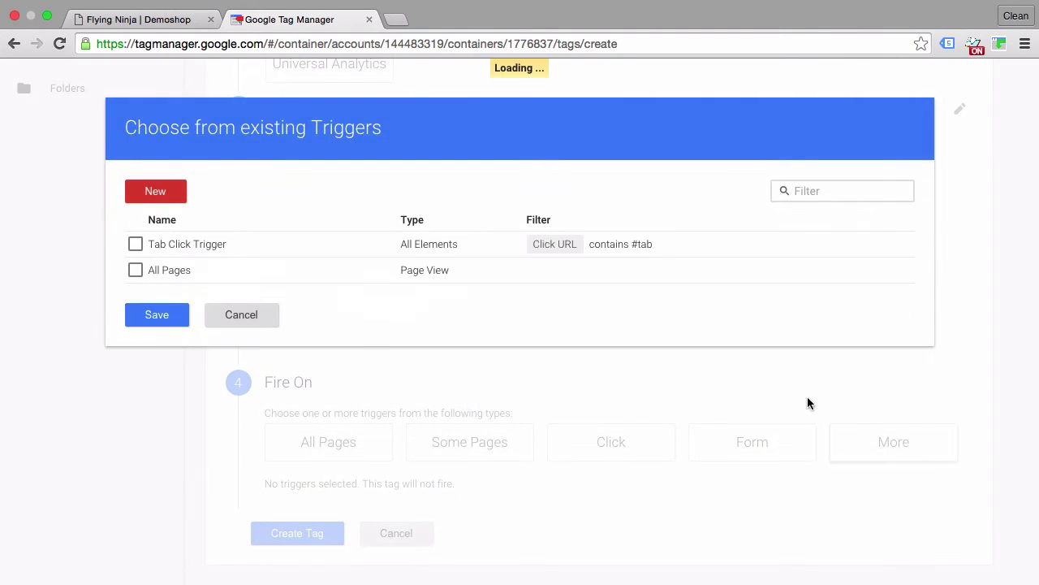
click(135, 245)
click(157, 314)
Save the GA - Event - Tab Clicks tag and refresh the preview.
scroll(170, 385, down, 2)
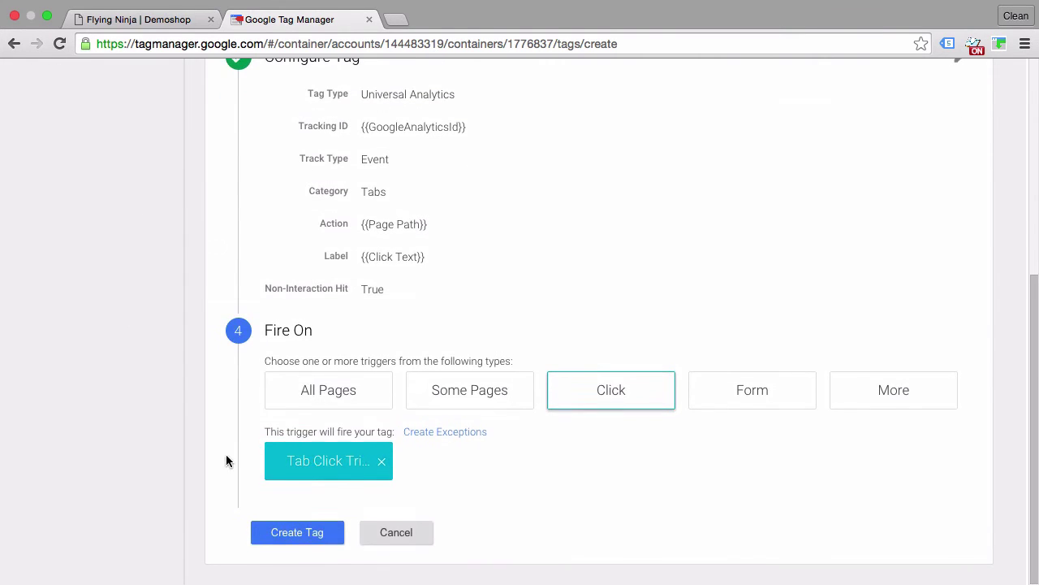
click(313, 533)
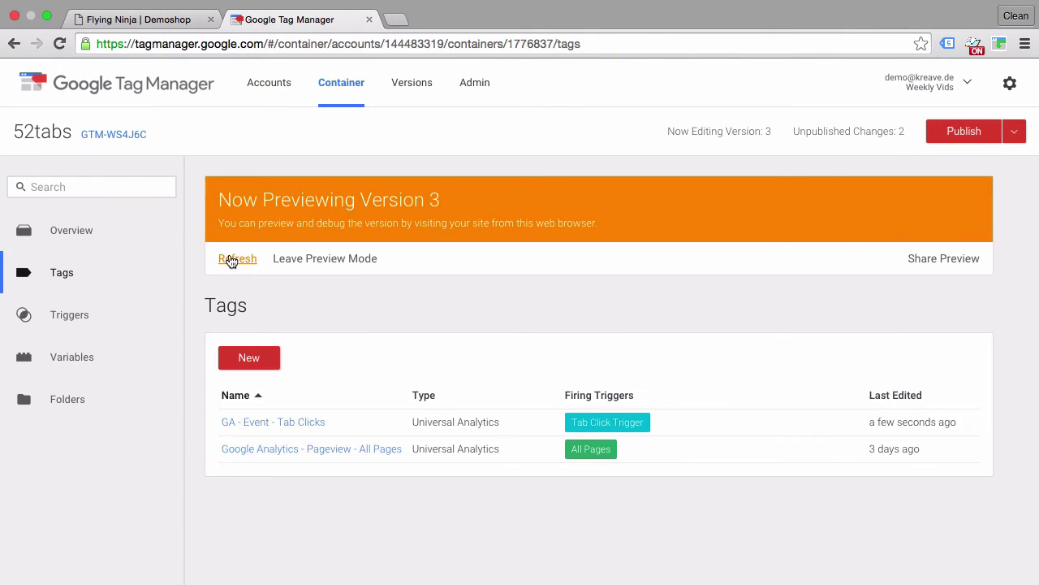
click(232, 259)
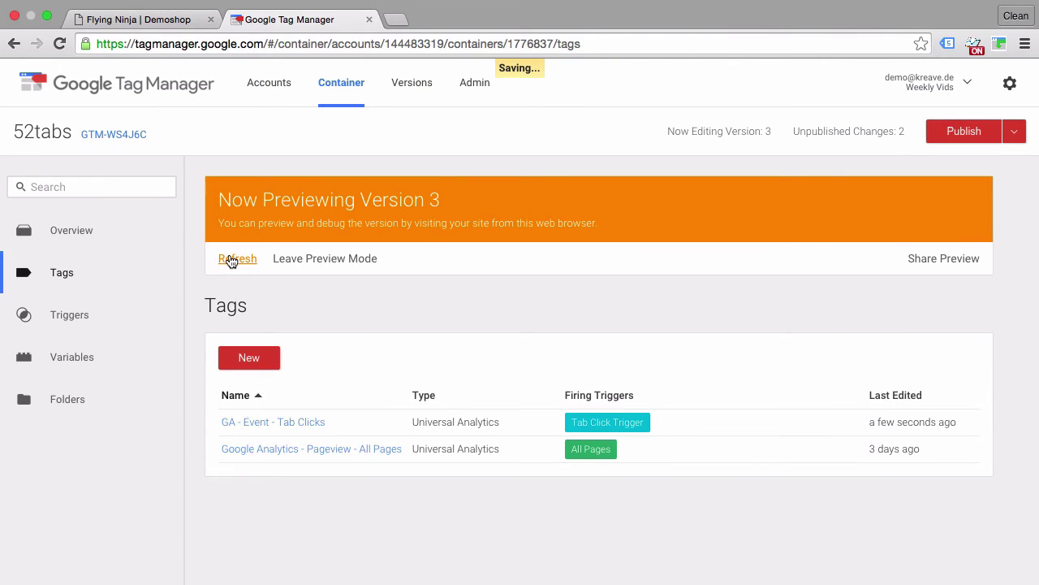
Reload the product page, click Reviews (4), and view that click event's fired tags in an enlarged debug panel.
click(122, 19)
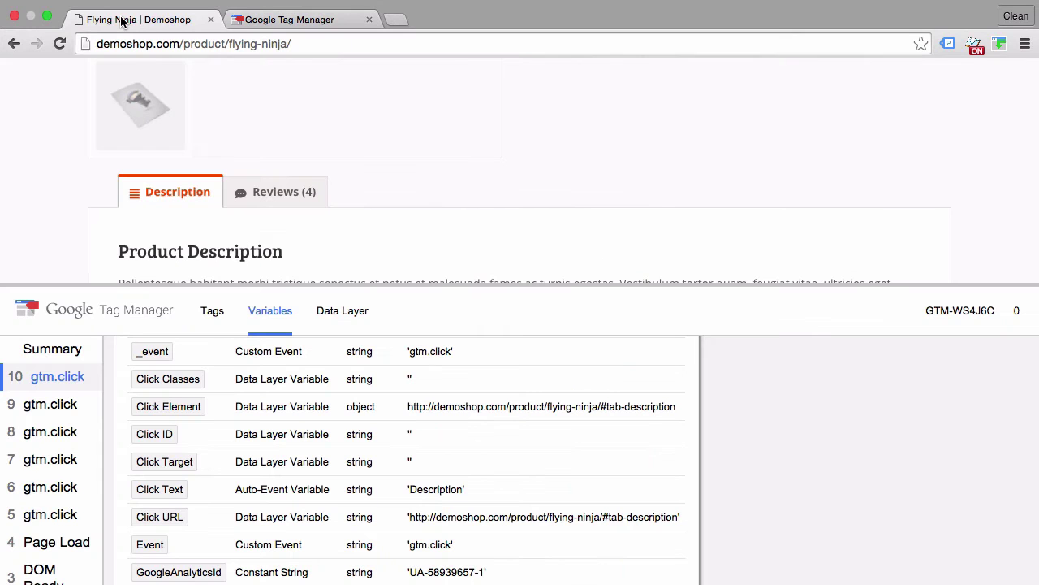
click(55, 45)
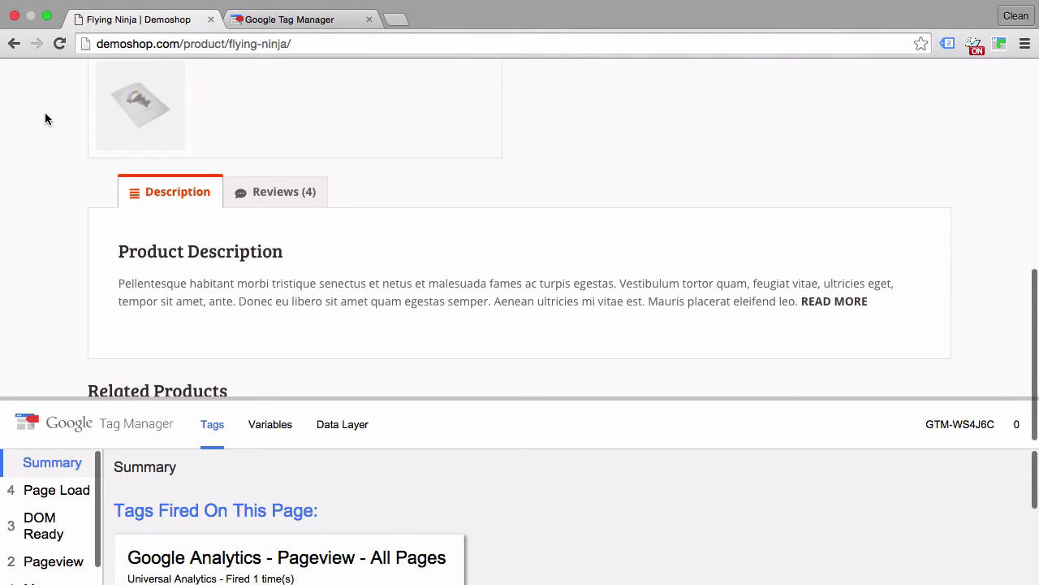
click(265, 199)
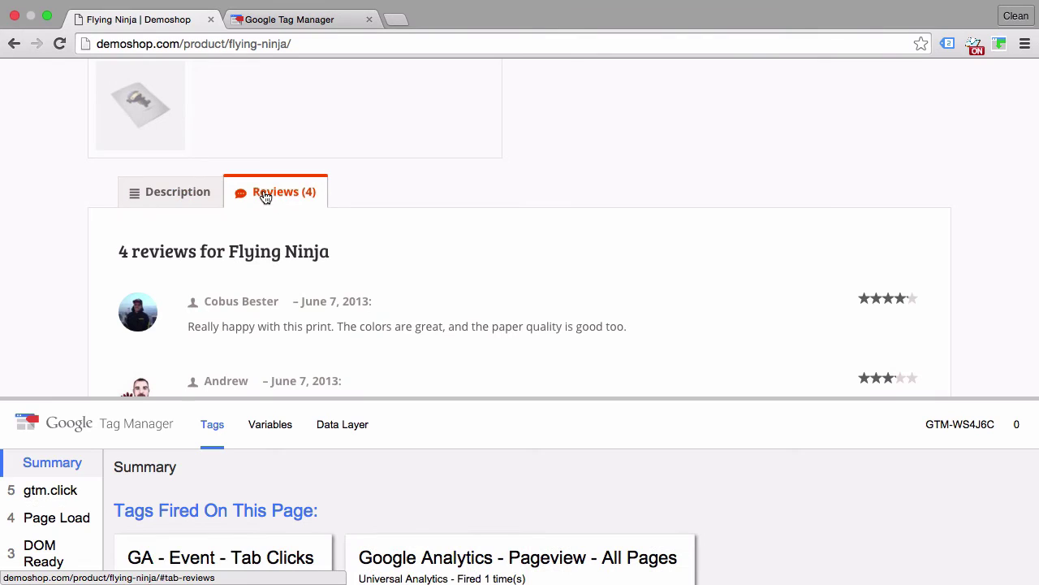
click(43, 491)
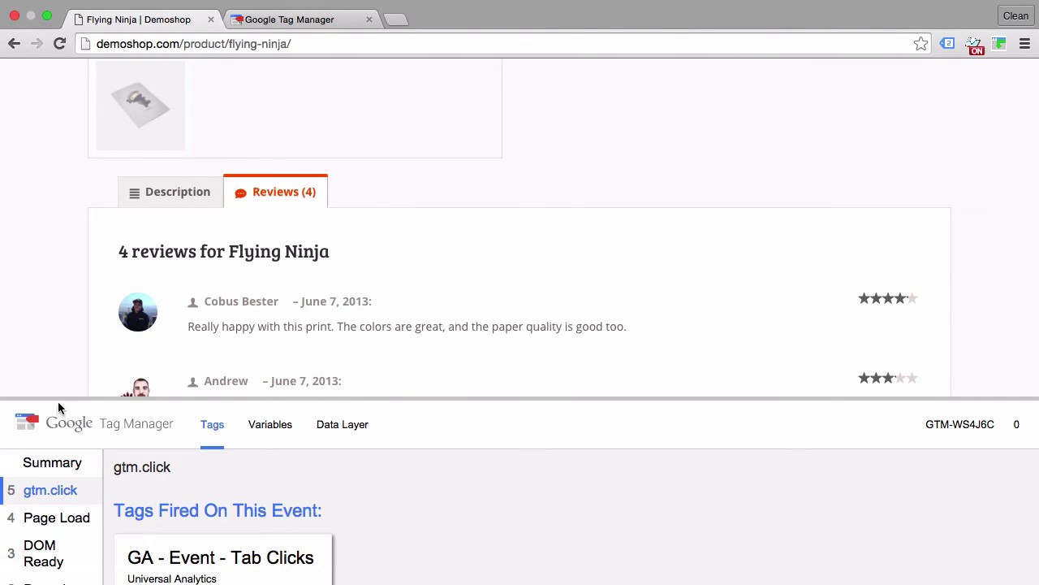
drag(57, 401, 70, 240)
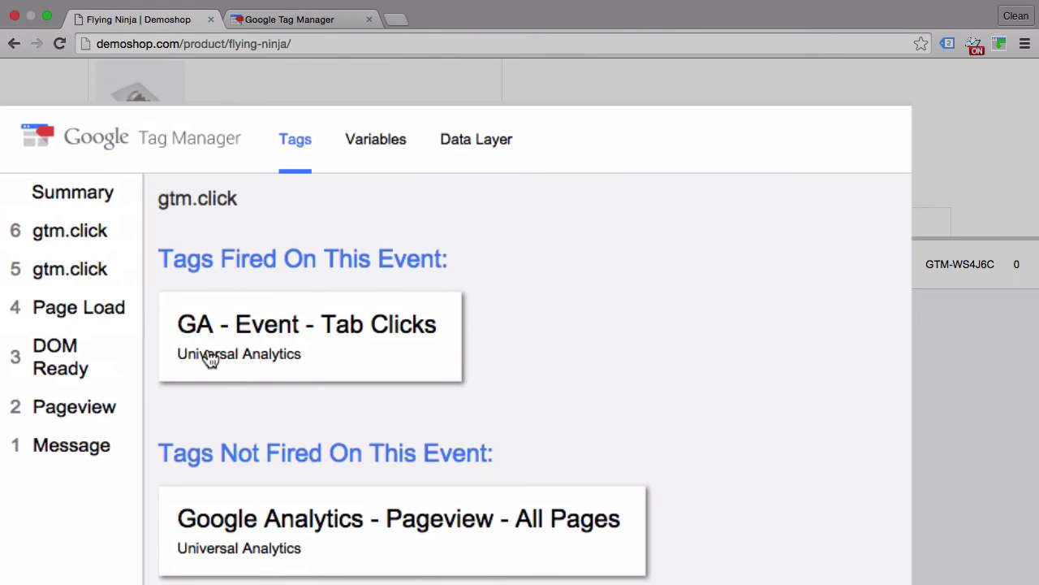
Expand the GA - Event - Tab Clicks tag's properties and display variables as Values.
click(373, 340)
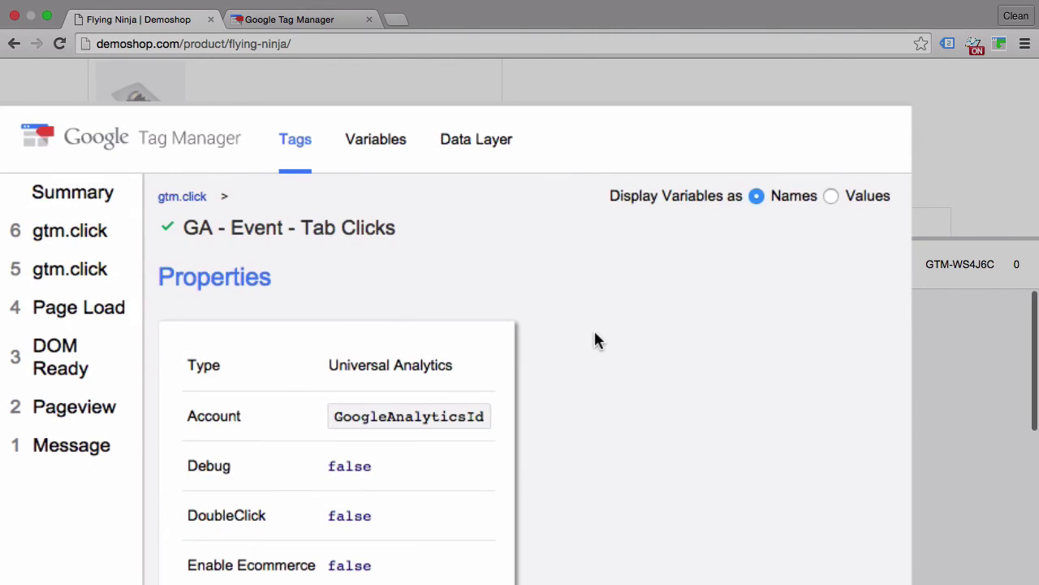
scroll(593, 328, down, 3)
click(338, 432)
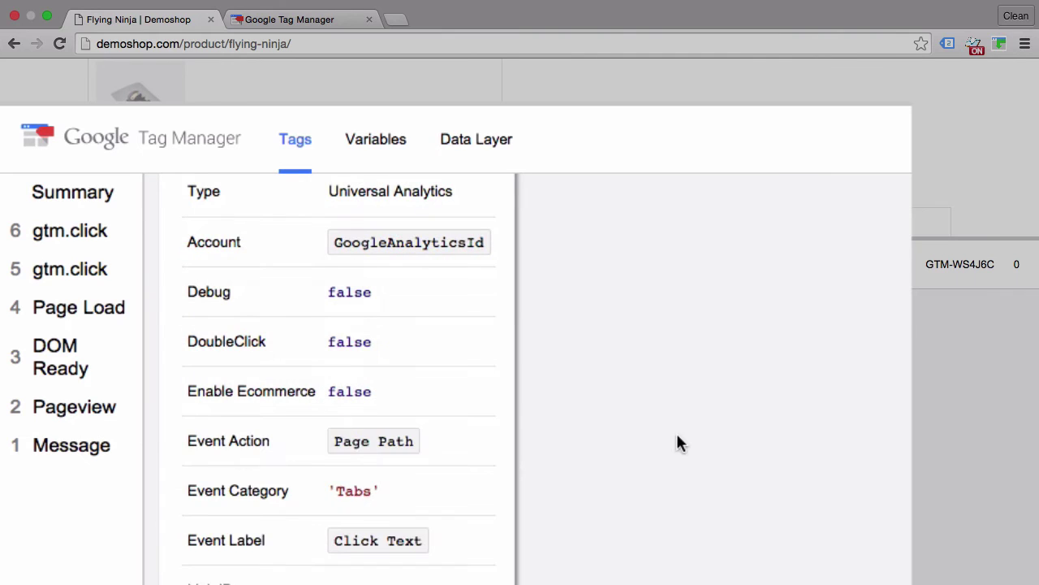
scroll(642, 406, down, 2)
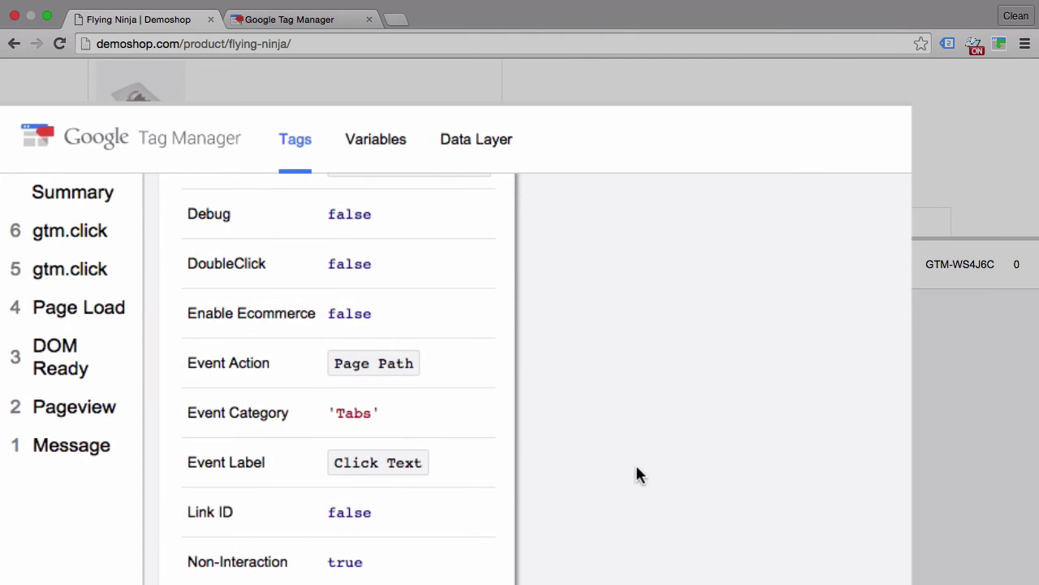
scroll(639, 462, up, 3)
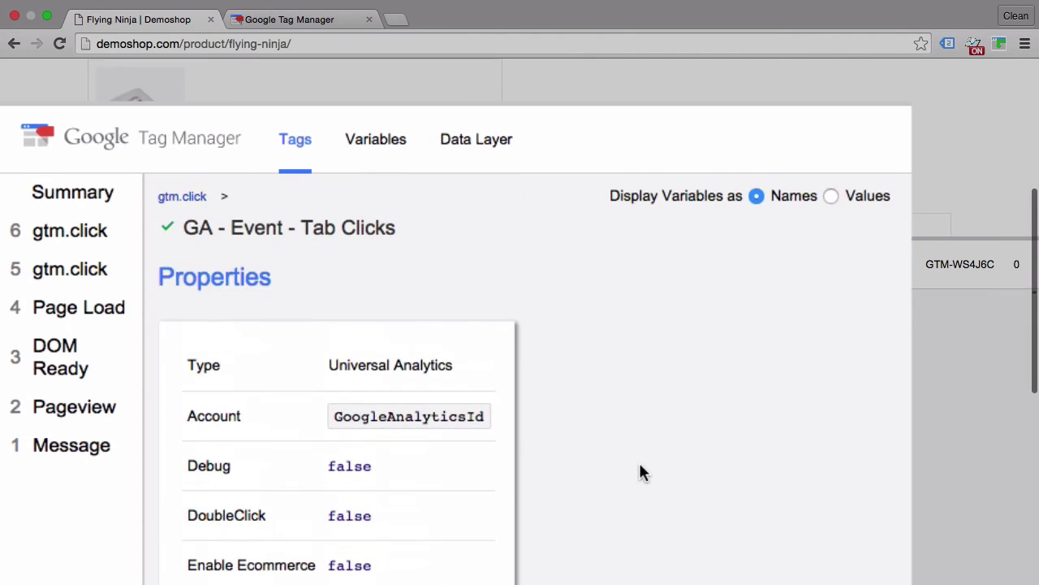
click(831, 198)
scroll(619, 349, down, 5)
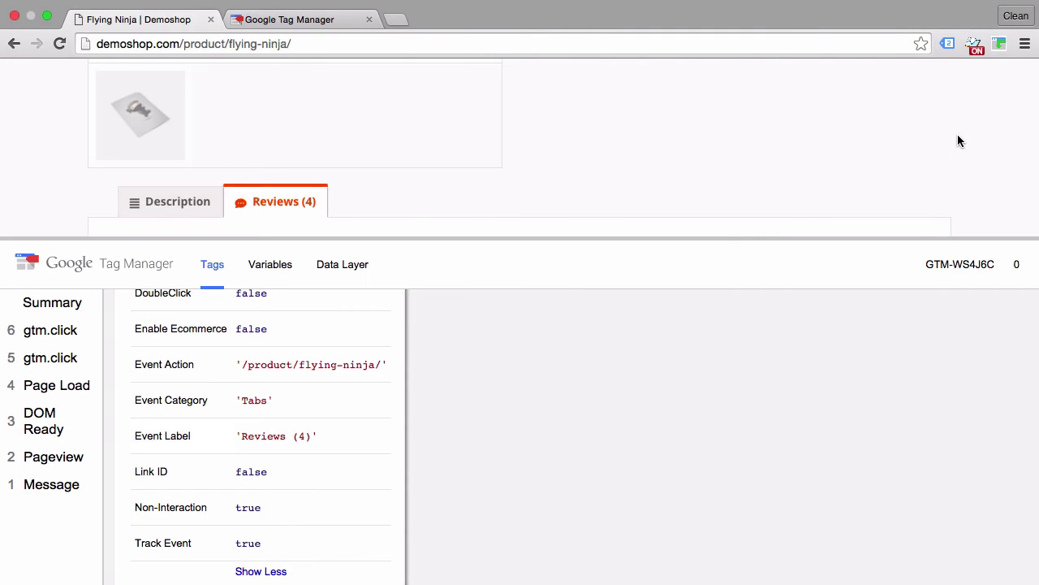
Review the Google Analytics tag's Tabs event details in Tag Assistant, then close it.
click(947, 43)
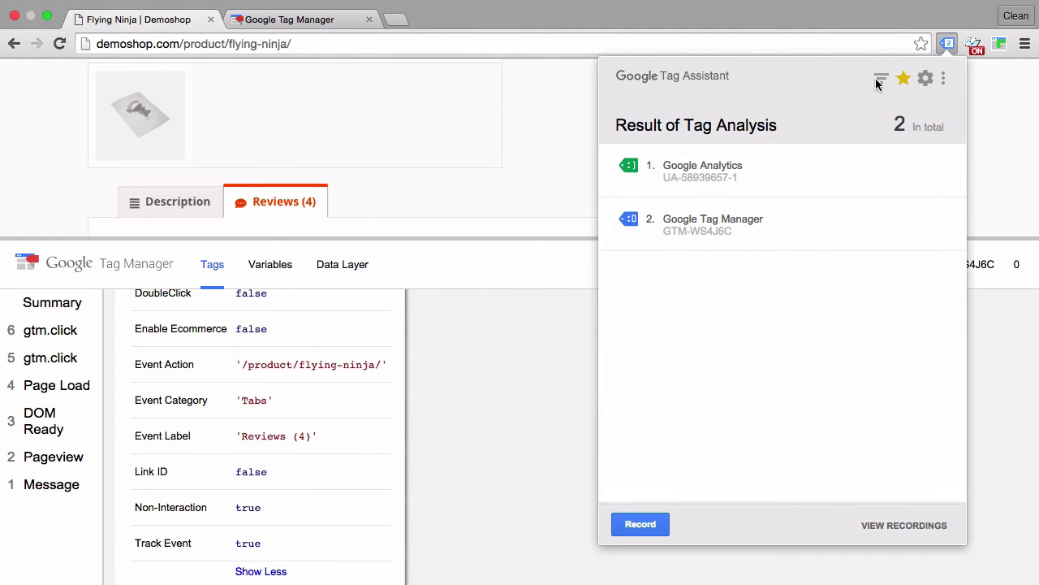
click(674, 168)
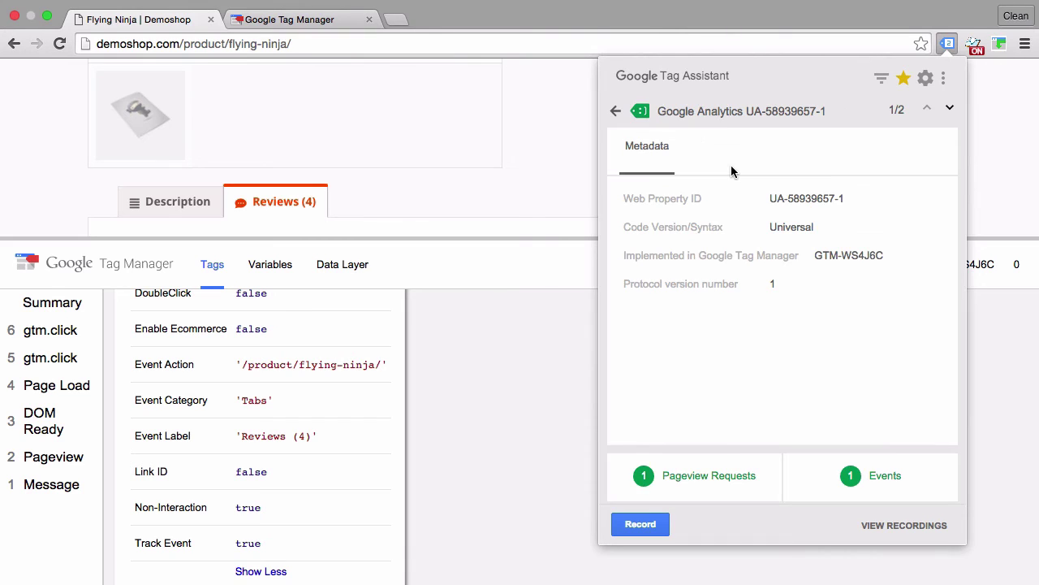
click(891, 486)
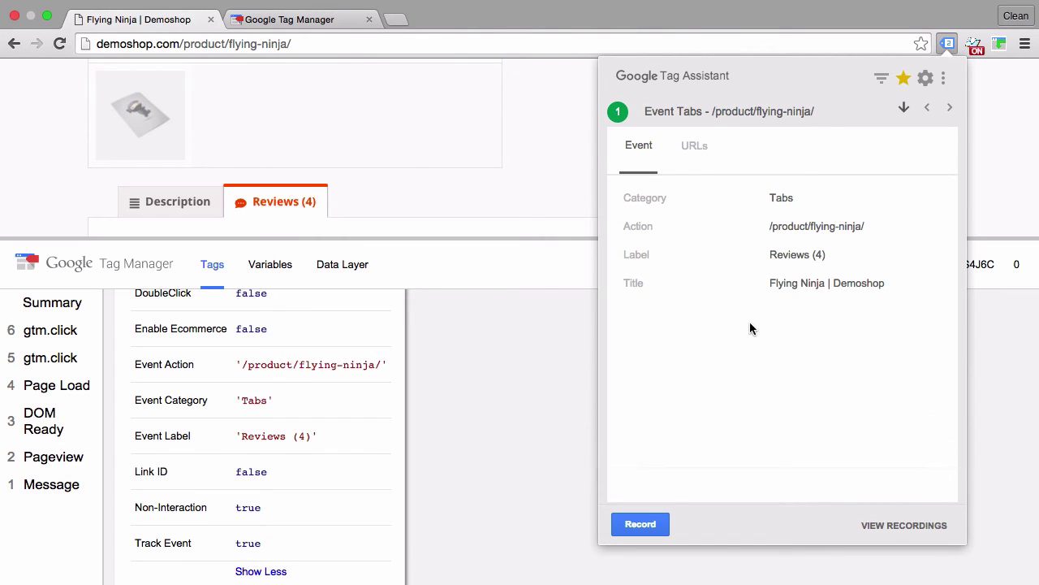
click(566, 179)
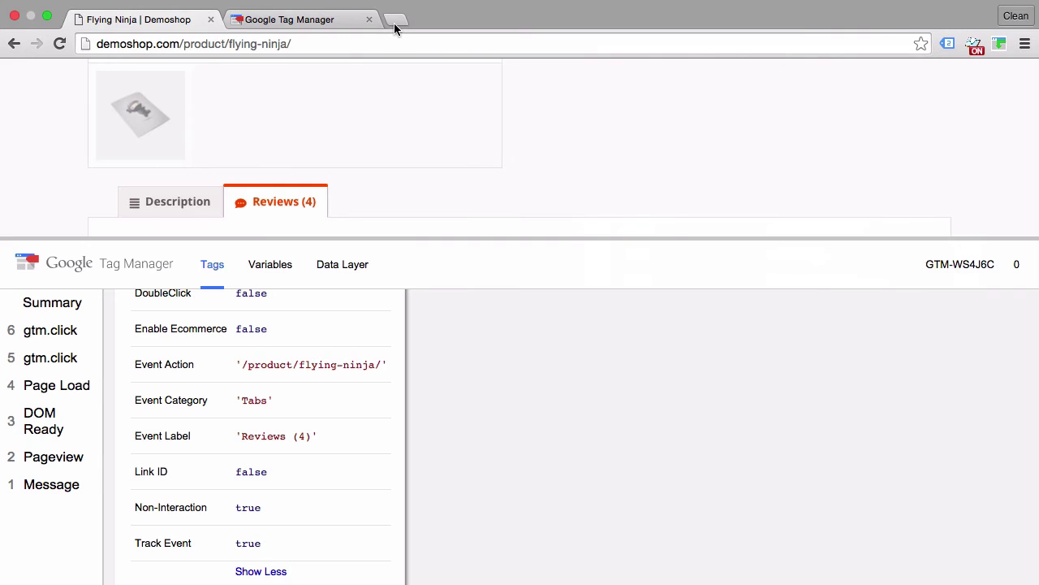
Open Google Analytics in a new tab and show the demoshop.com Master view's Real-Time Events report.
click(395, 24)
click(358, 74)
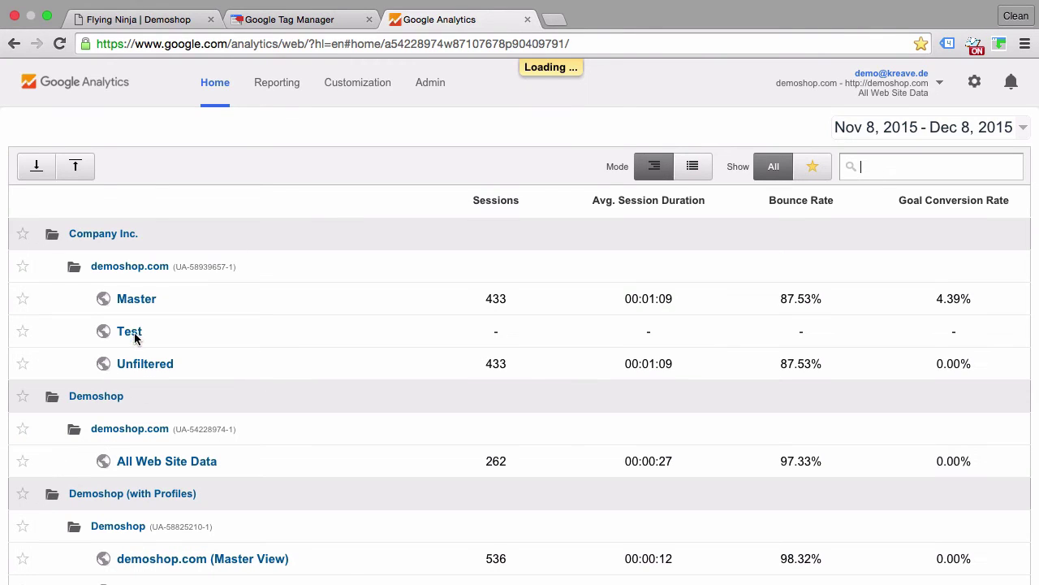
click(137, 299)
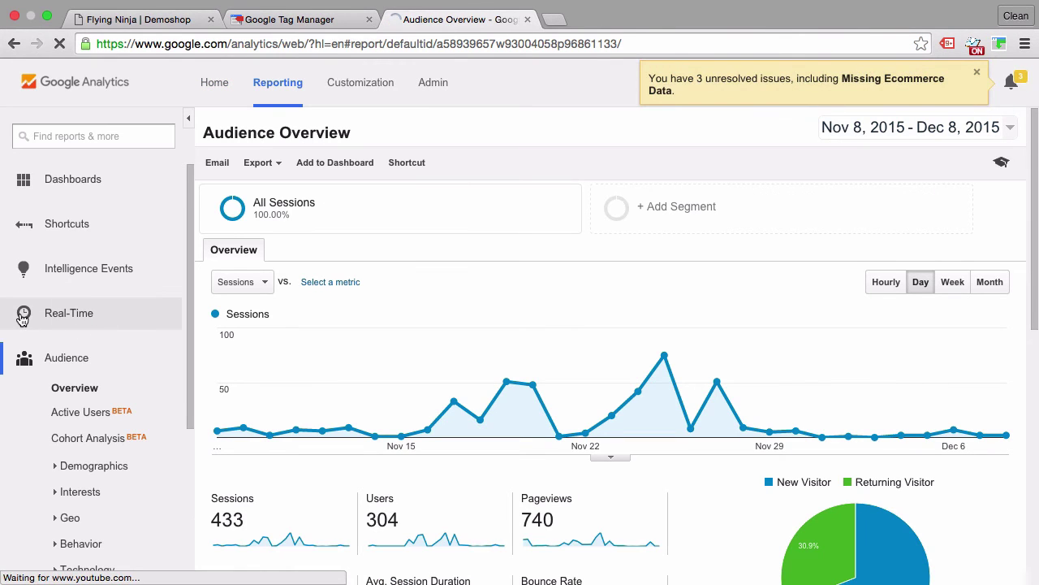
click(41, 323)
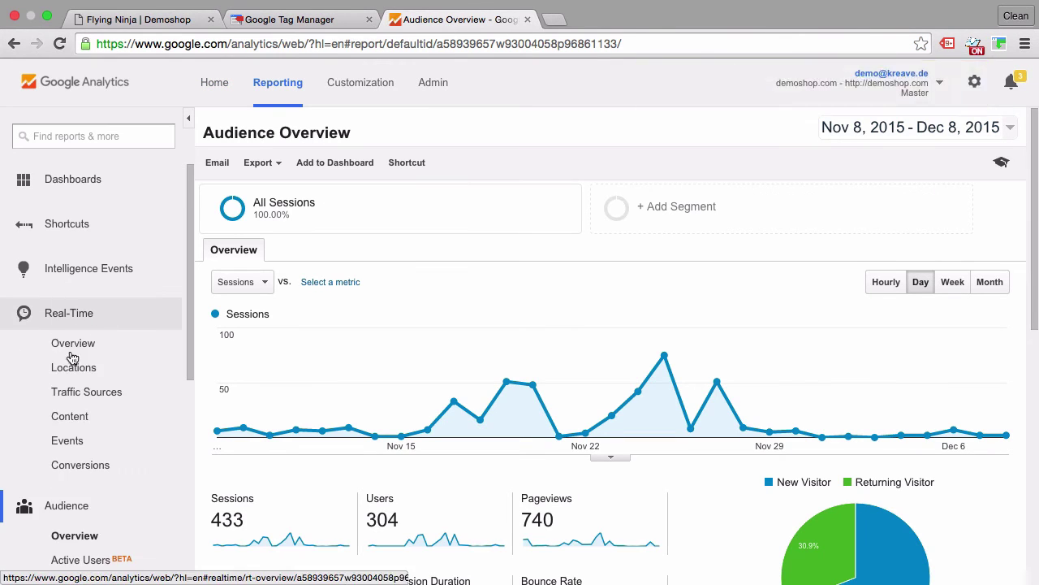
click(68, 441)
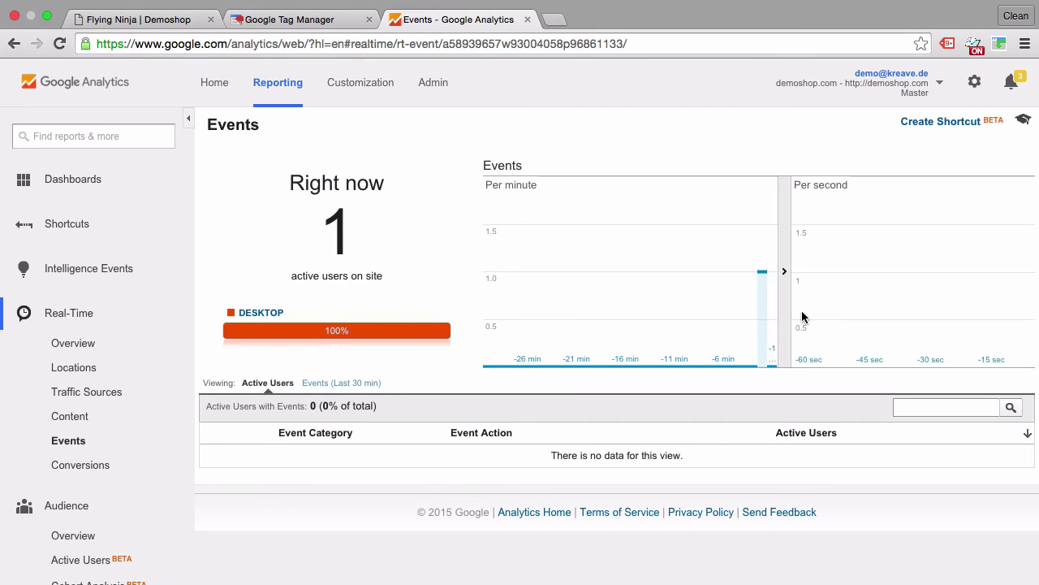
click(282, 21)
Click the Description tab on the Flying Ninja page, then go back to the real-time Events report.
click(133, 19)
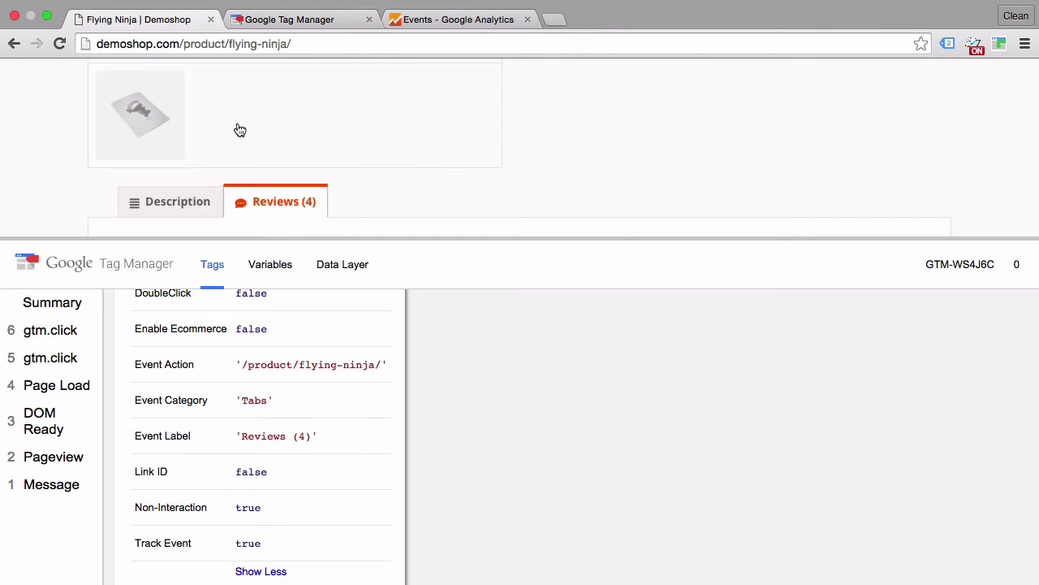
click(171, 202)
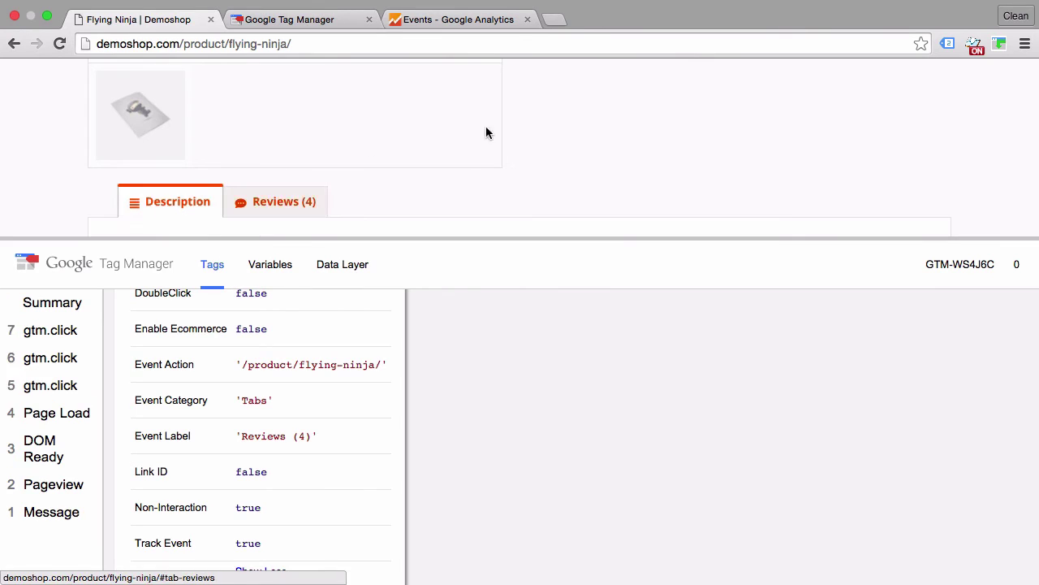
click(416, 23)
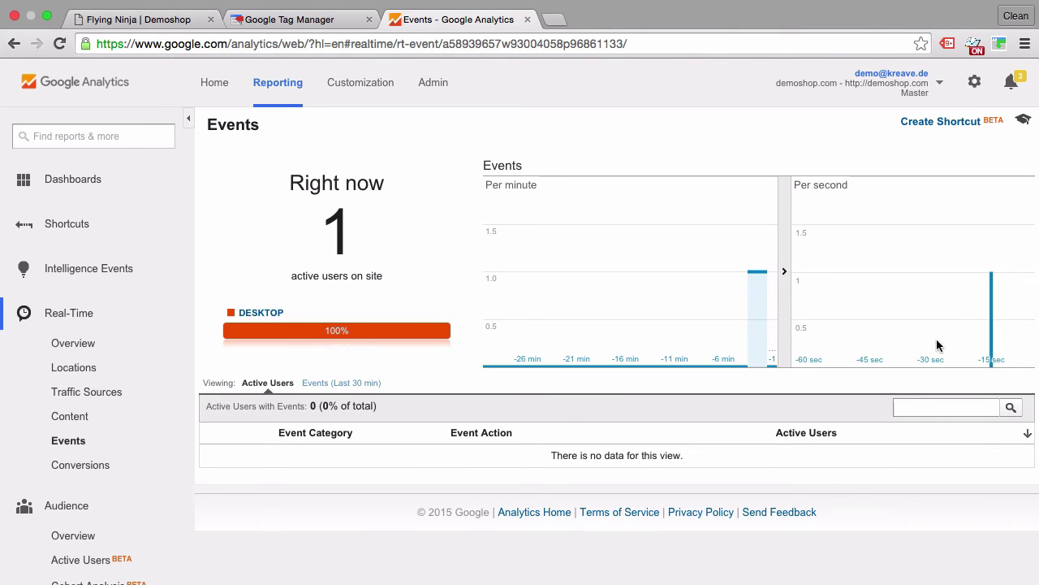
Filter last-30-minute events to the Tabs category, showing Description and Reviews (4) labels.
click(337, 384)
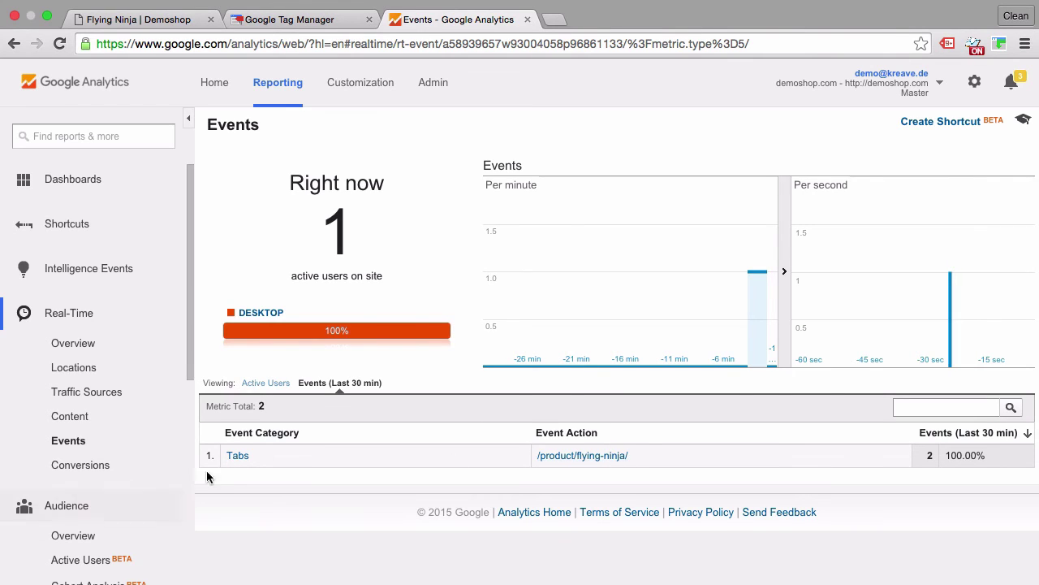
click(243, 457)
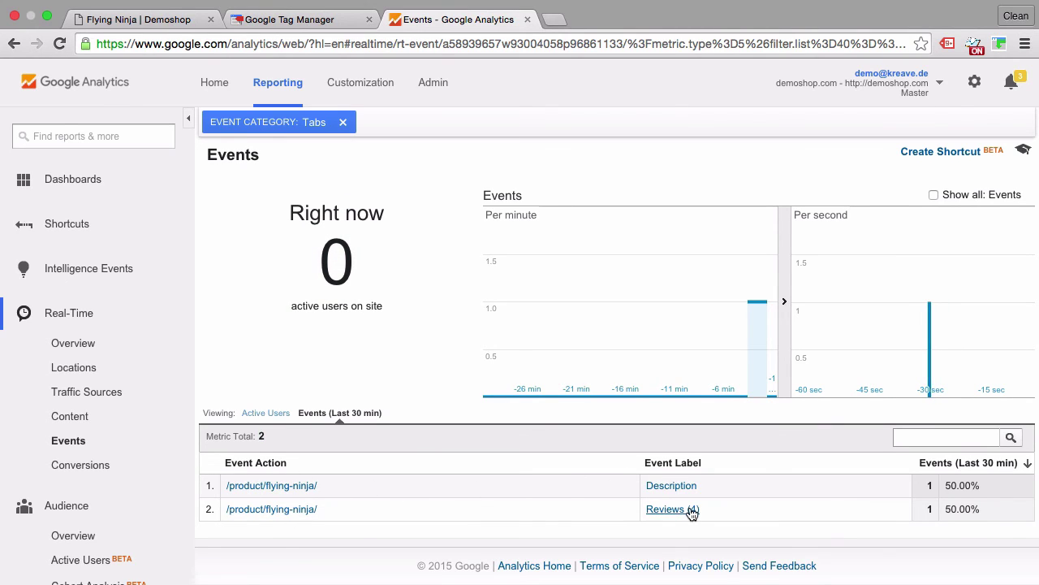
click(169, 23)
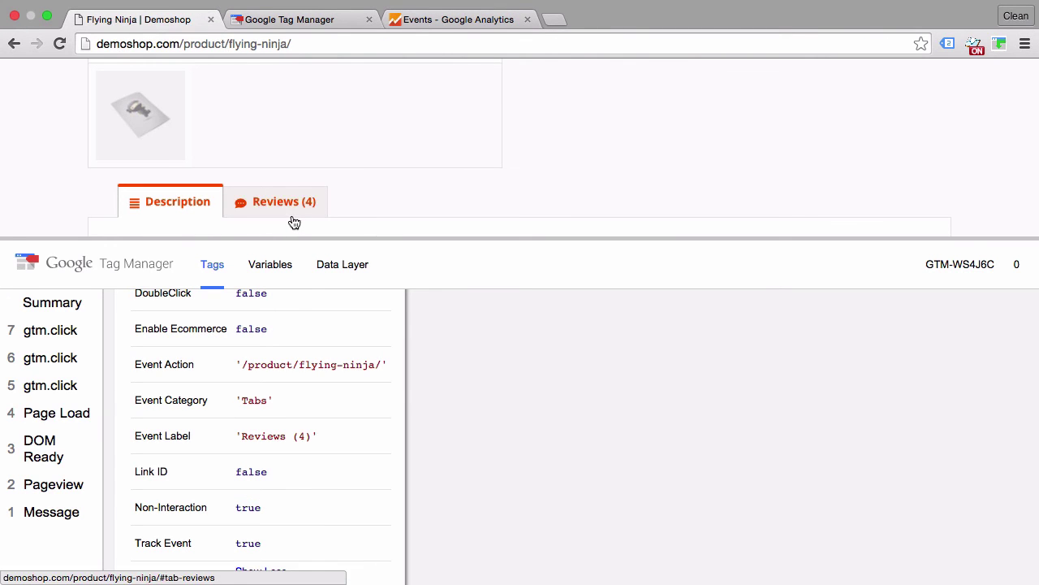
Open the Woo Ninja product from Related Products.
scroll(613, 203, up, 5)
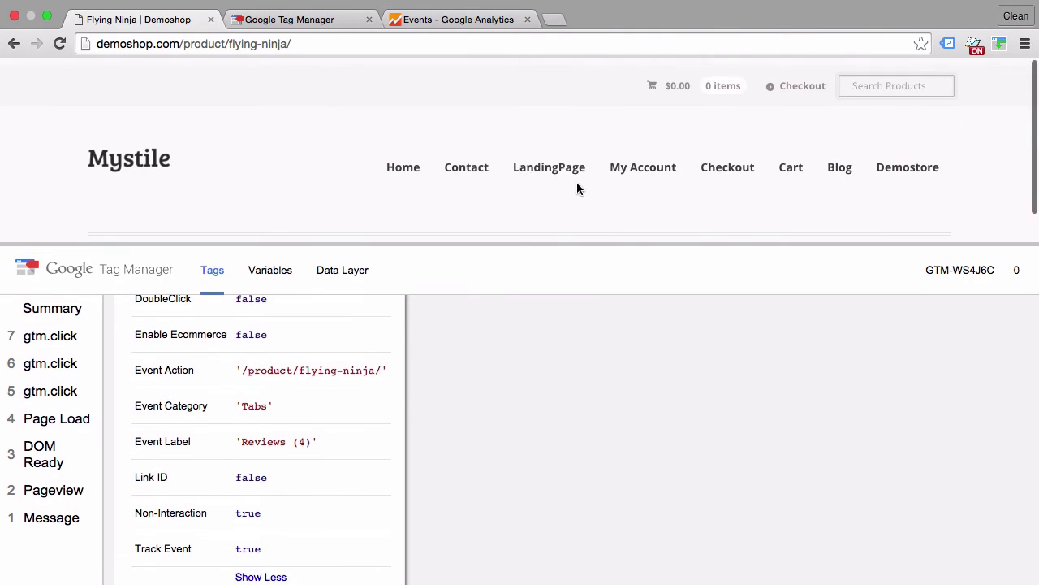
scroll(487, 175, down, 10)
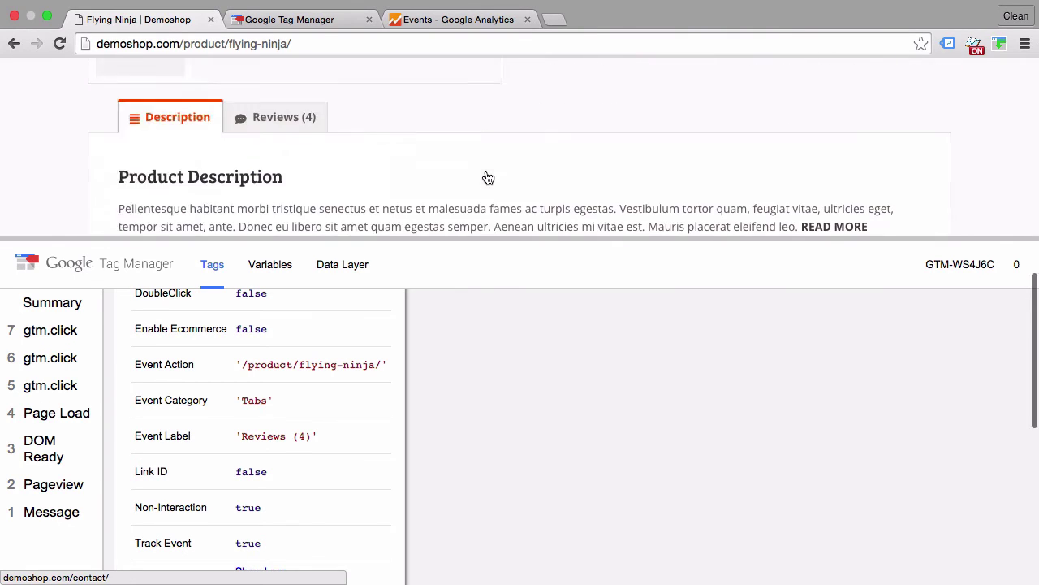
scroll(487, 172, down, 1)
click(432, 192)
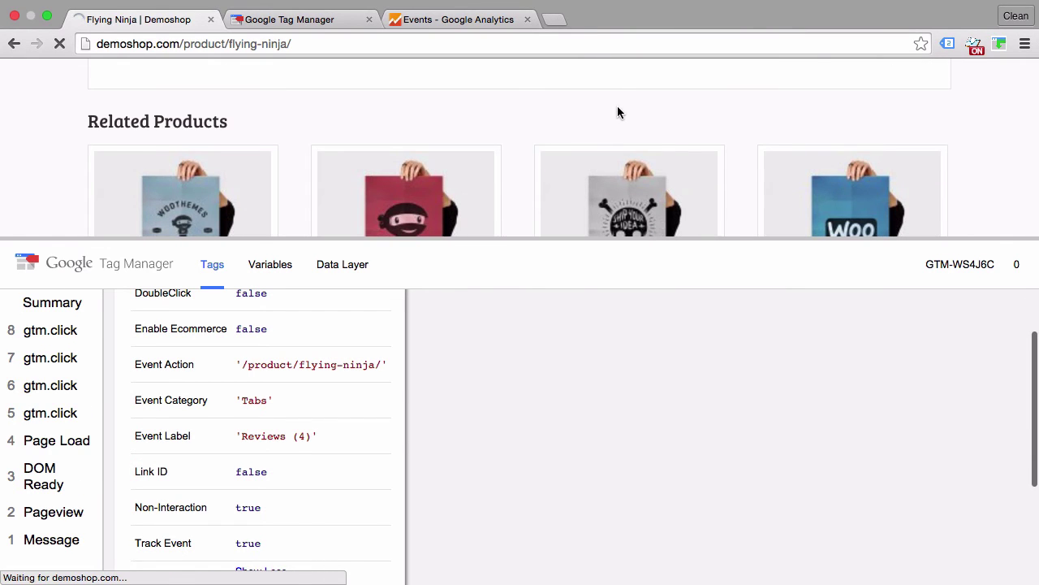
Click Woo Ninja's Reviews (1) tab and then its Description tab.
scroll(534, 259, down, 5)
scroll(534, 259, down, 4)
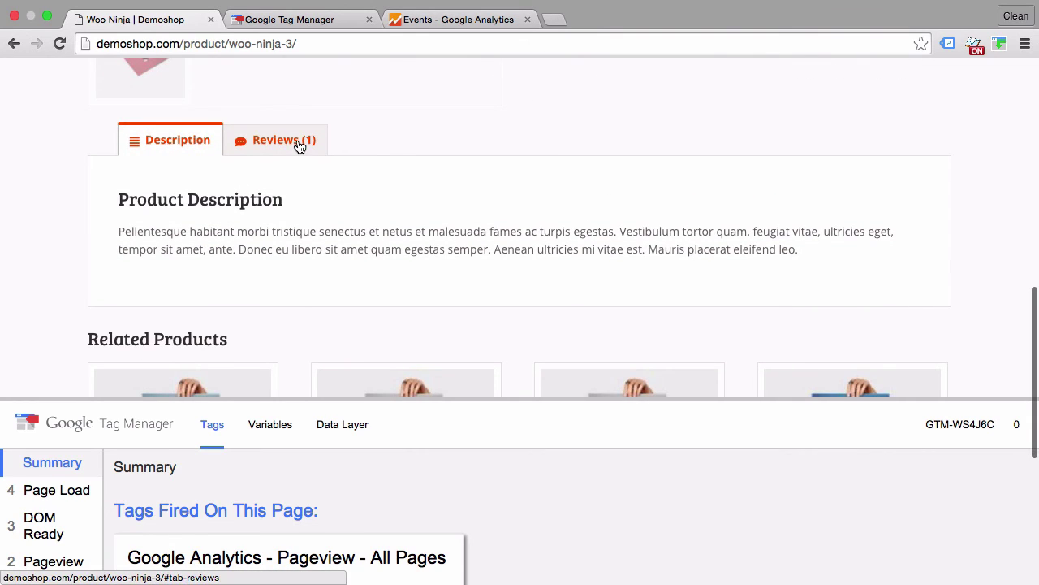
click(298, 144)
click(193, 140)
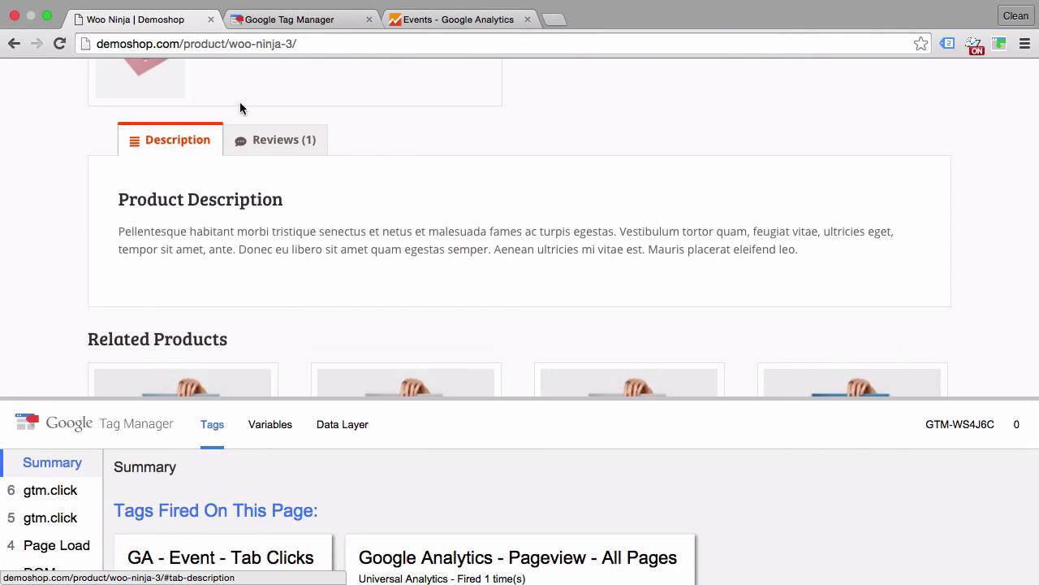
click(511, 19)
key(super+1)
Scroll the filtered real-time Tabs table to find the new /product/woo-ninja-3/ Description and Reviews (1) rows.
click(512, 19)
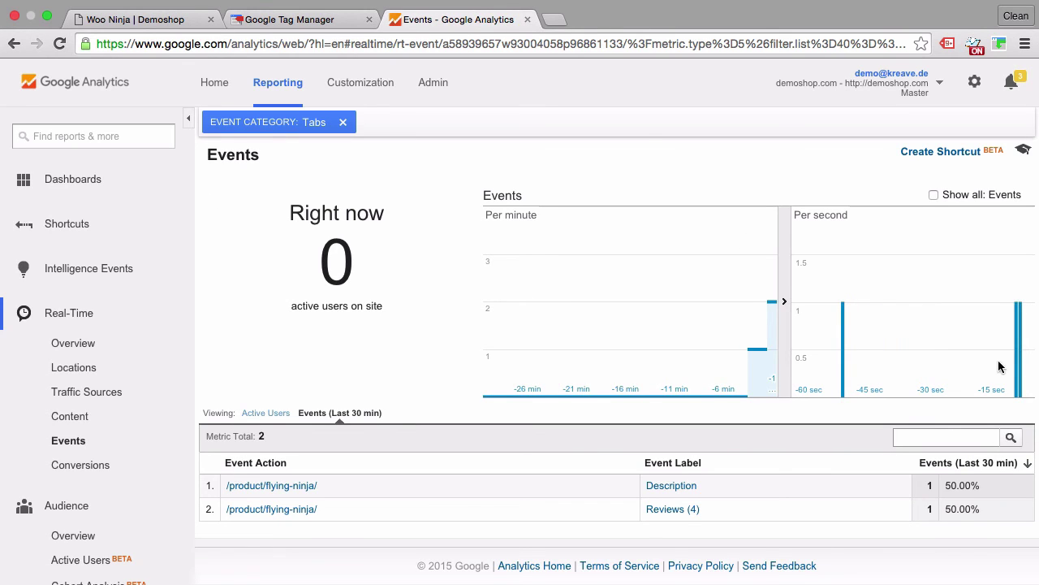
scroll(488, 529, down, 2)
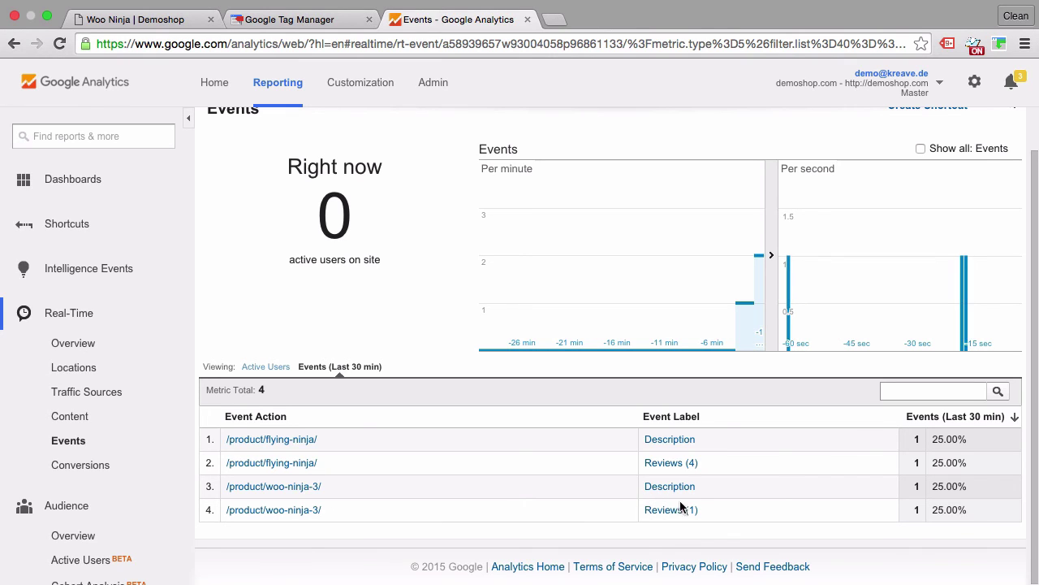
scroll(689, 499, up, 2)
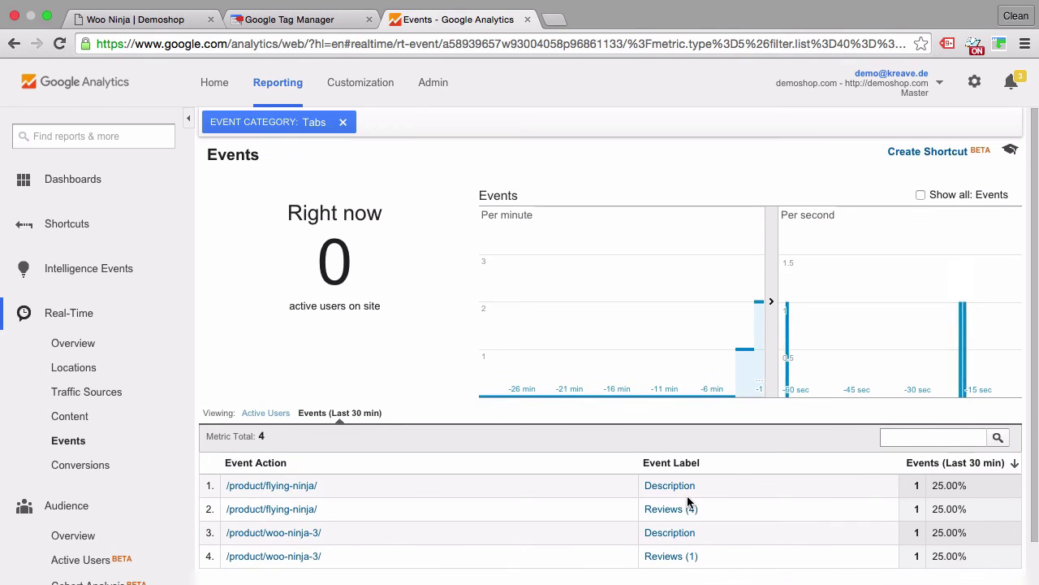
Drop the Tabs Event Category filter, view Behavior > Events > Overview, then return to Tag Manager's Tags list.
click(342, 122)
scroll(57, 324, down, 5)
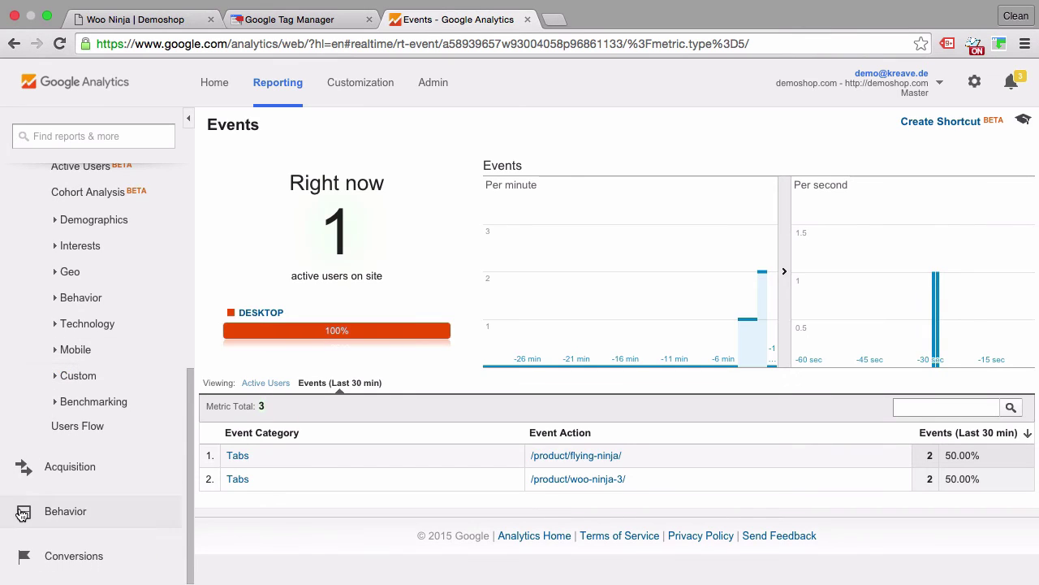
click(25, 511)
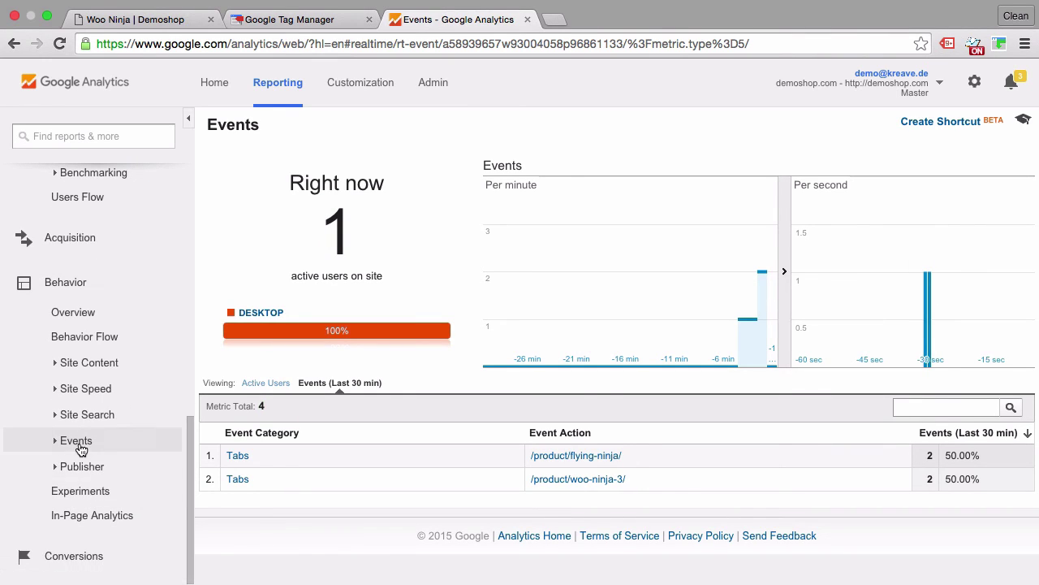
click(78, 443)
click(94, 468)
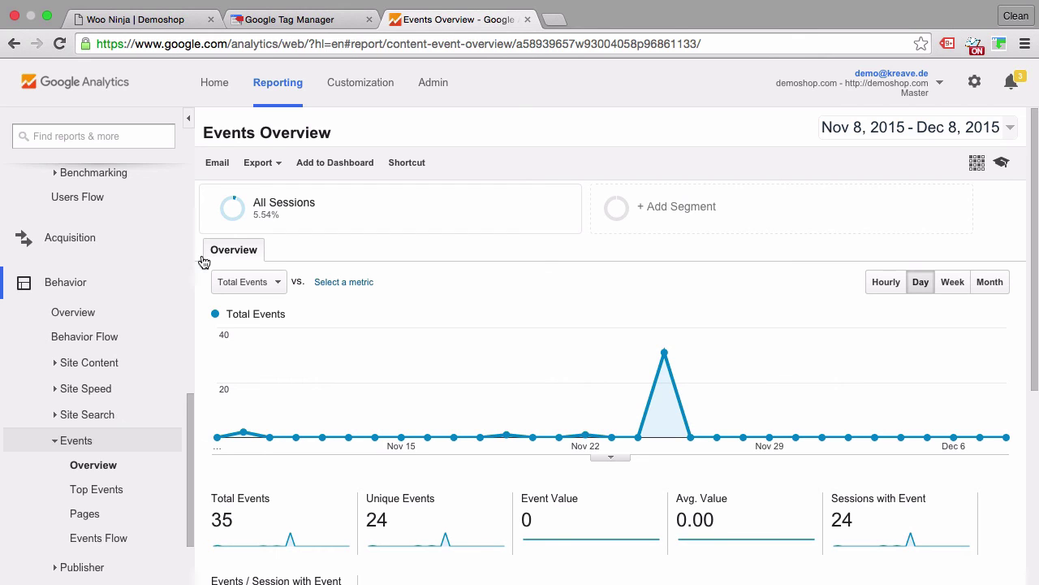
click(301, 24)
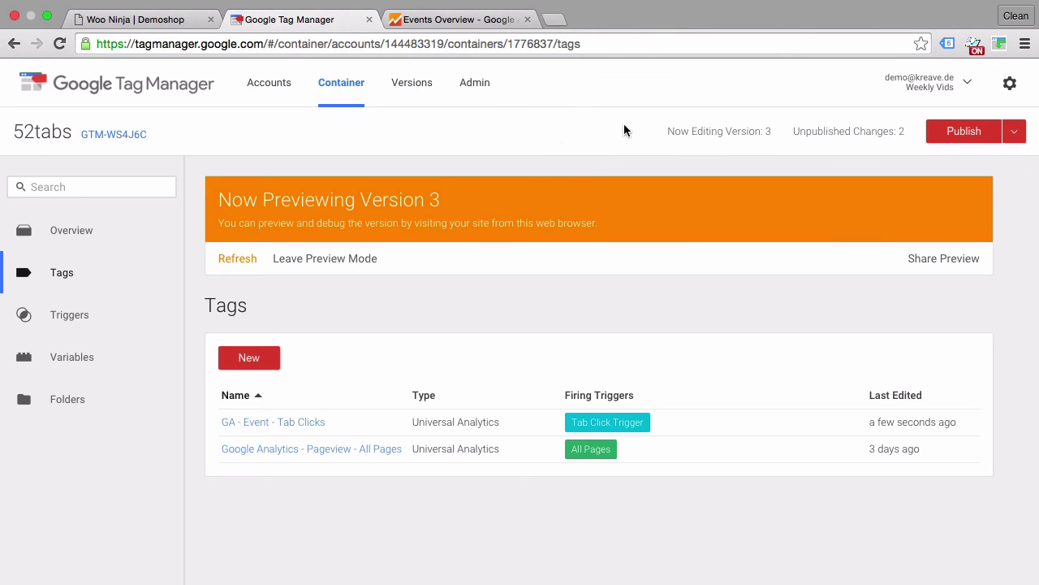
Publish container Version 3 live with Publish Now.
click(963, 140)
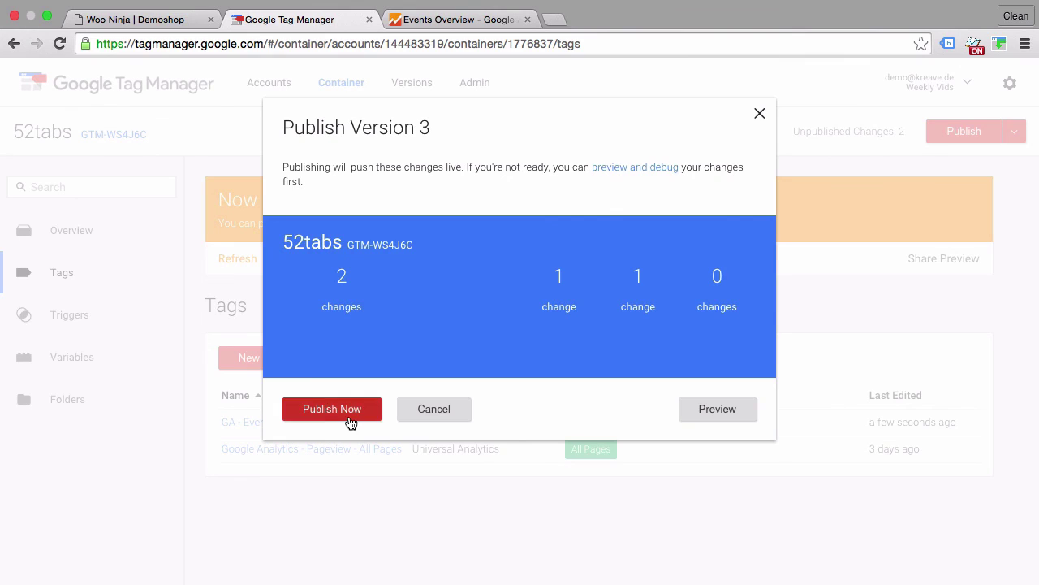
click(350, 415)
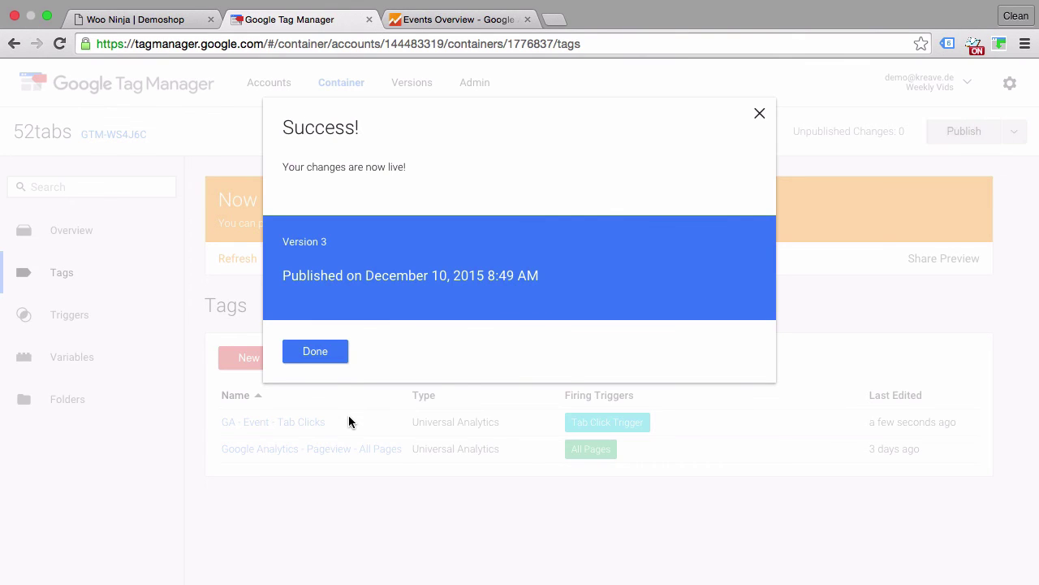